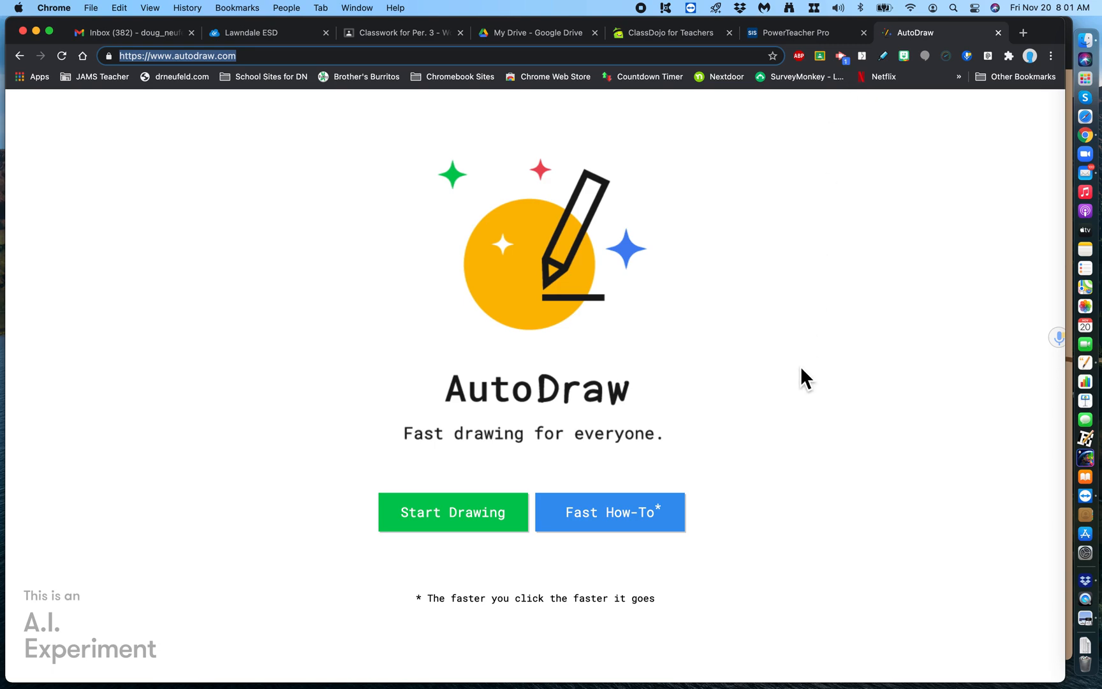
- Go through all slides of the Fast How-To tutorial, from the suggestion tool to device support, and dismiss the side menu
{"action": "left_click", "coordinate": [619, 515]}
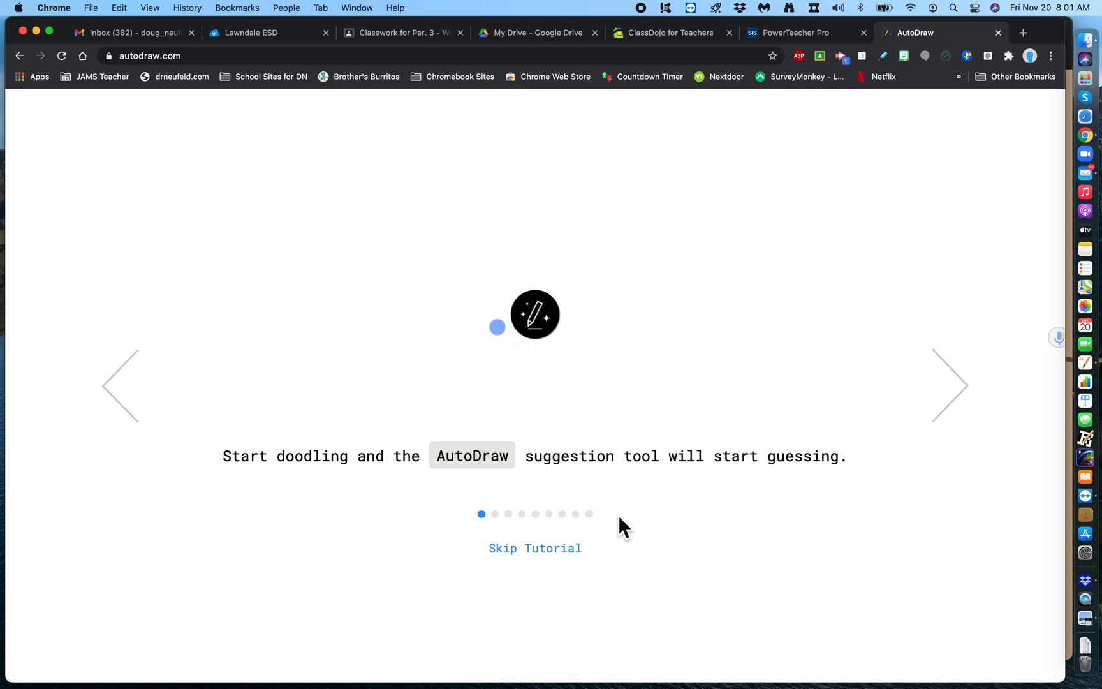
{"action": "left_click", "coordinate": [961, 385]}
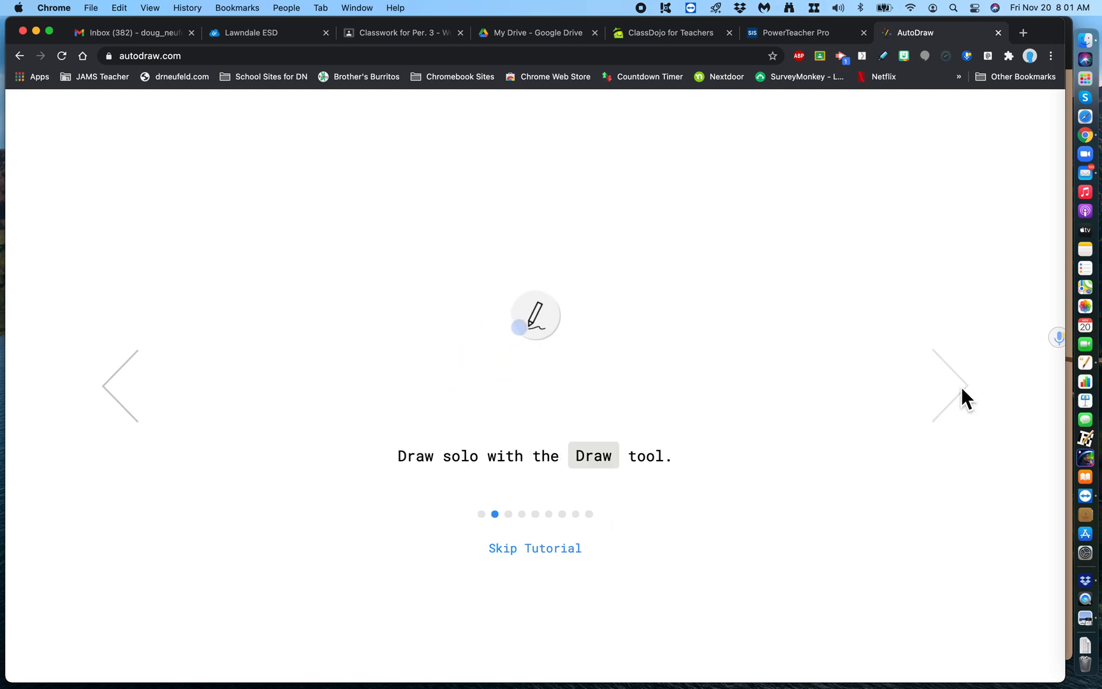
{"action": "left_click", "coordinate": [961, 386]}
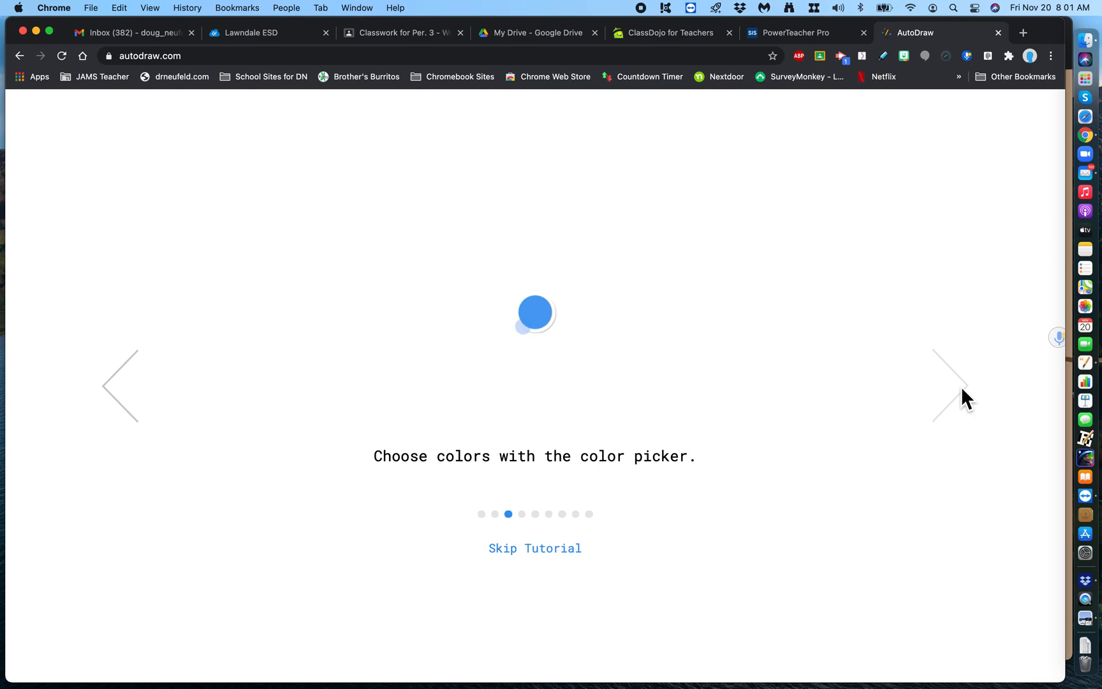
{"action": "left_click", "coordinate": [961, 387]}
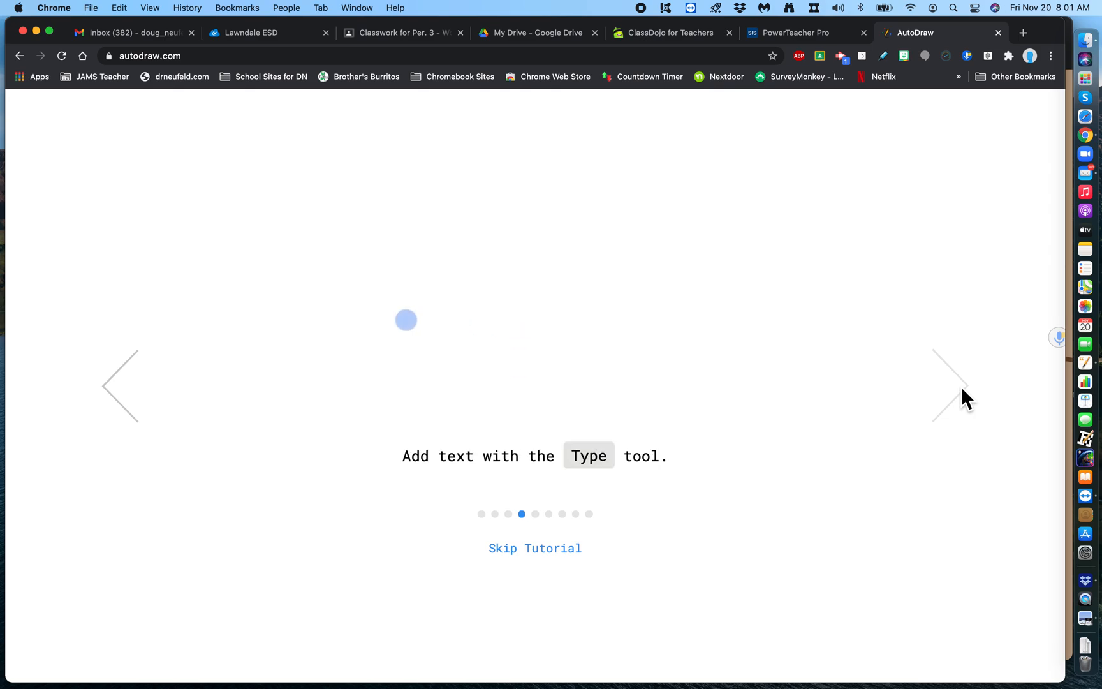
{"action": "left_click", "coordinate": [962, 387]}
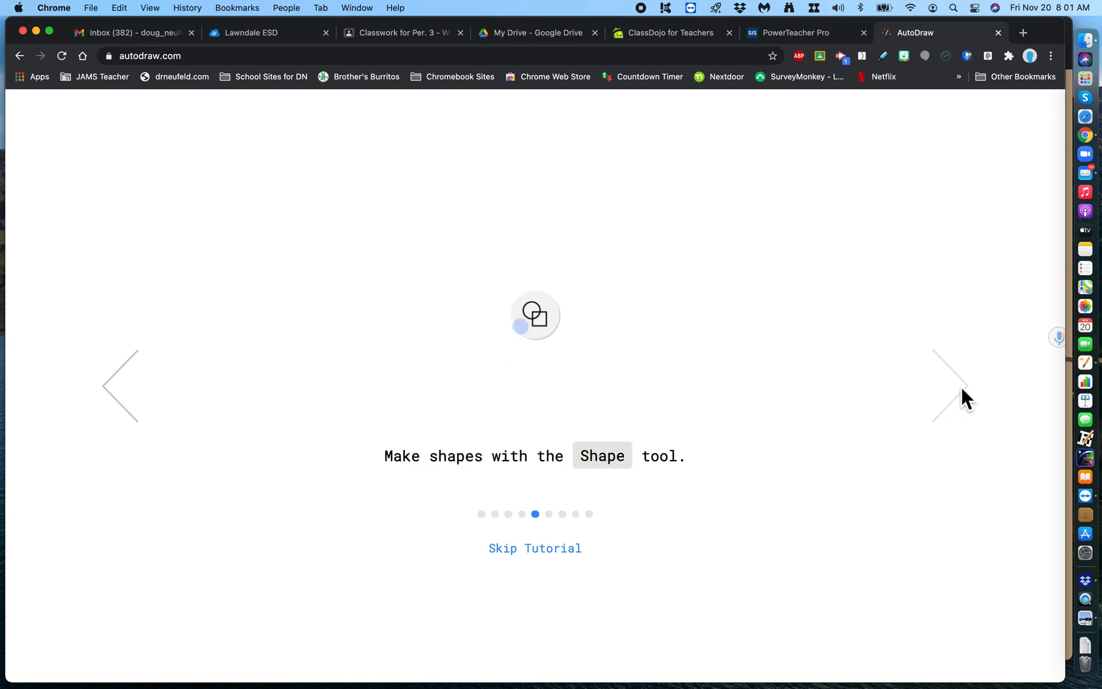
{"action": "left_click", "coordinate": [961, 386]}
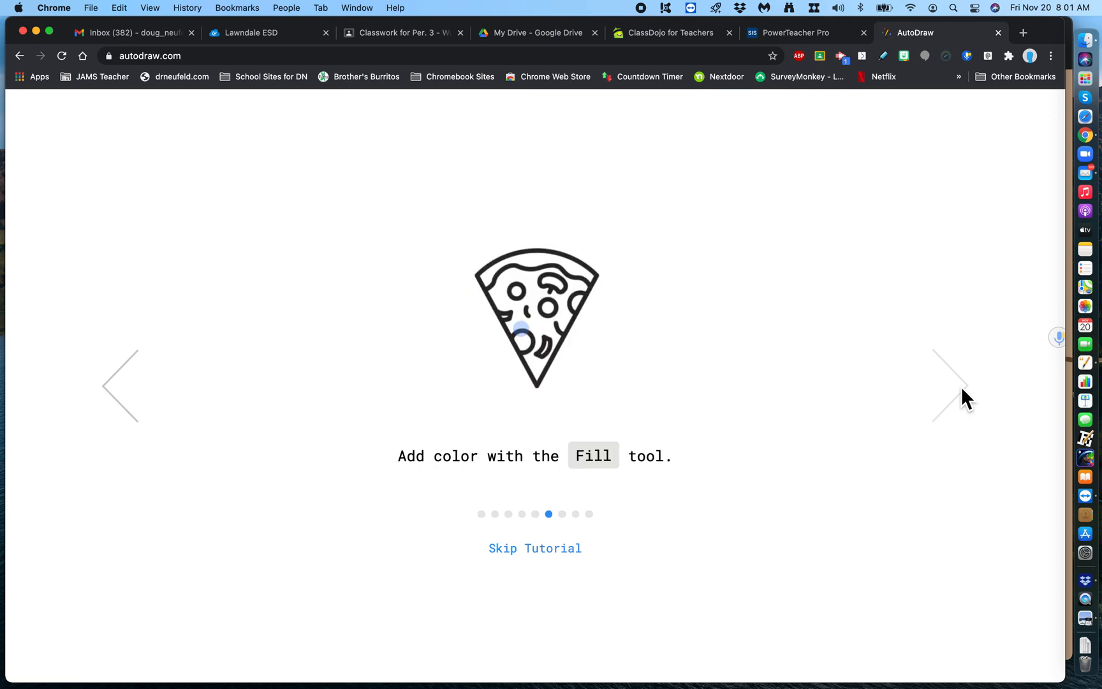
{"action": "left_click", "coordinate": [961, 387]}
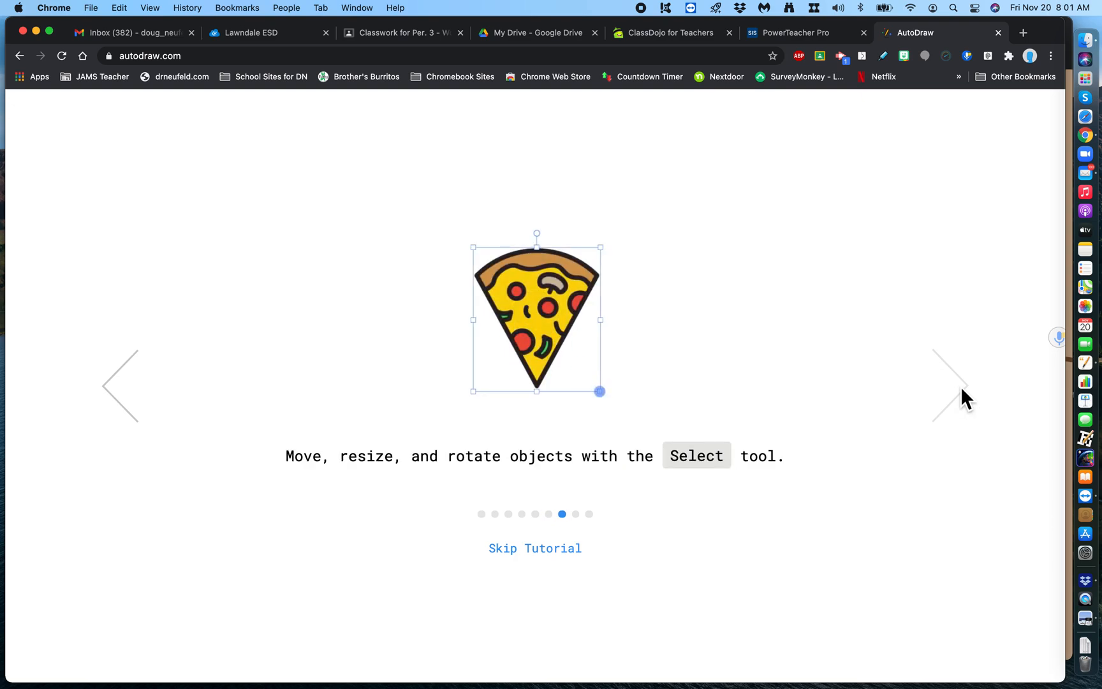
{"action": "left_click", "coordinate": [961, 385]}
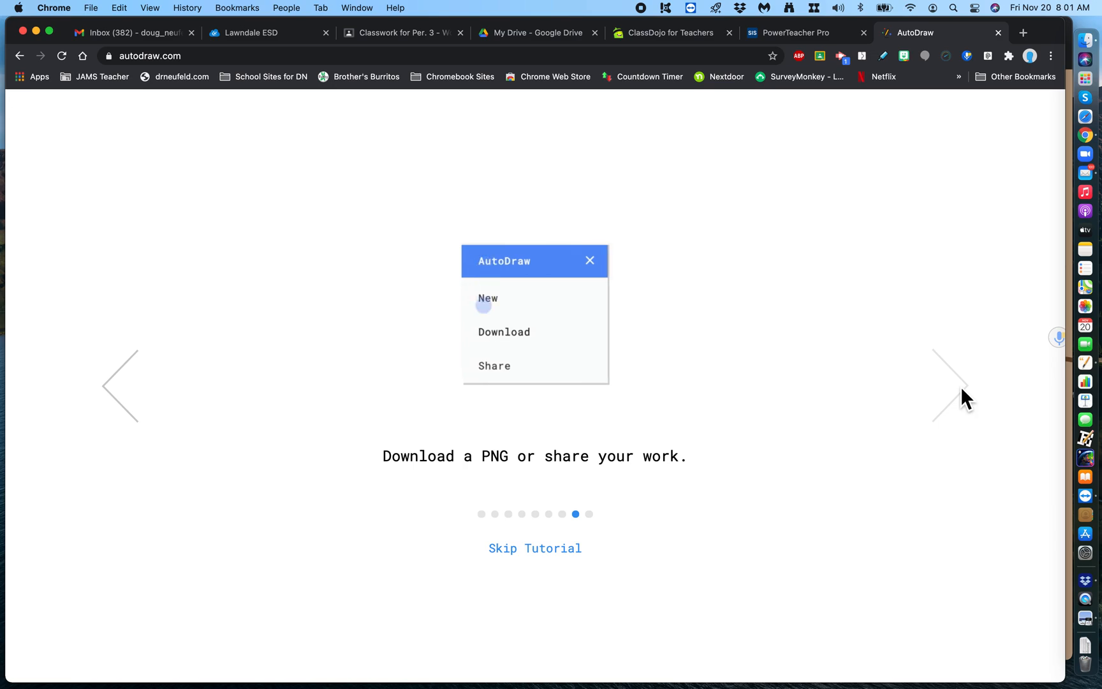
{"action": "left_click", "coordinate": [961, 387]}
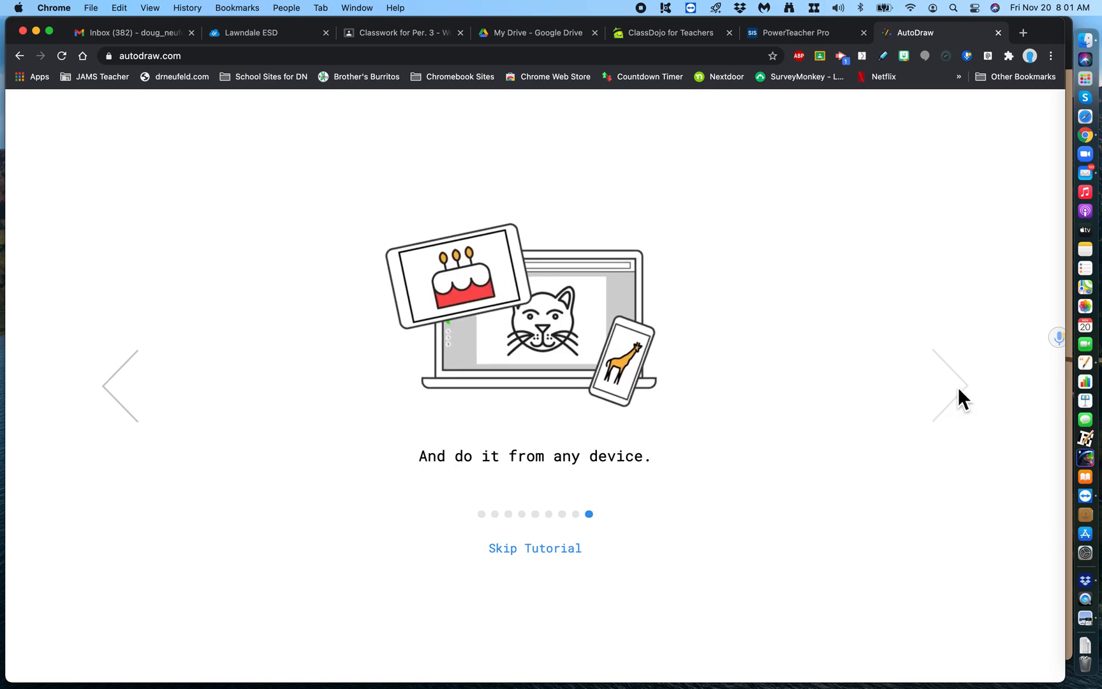
{"action": "left_click", "coordinate": [958, 386]}
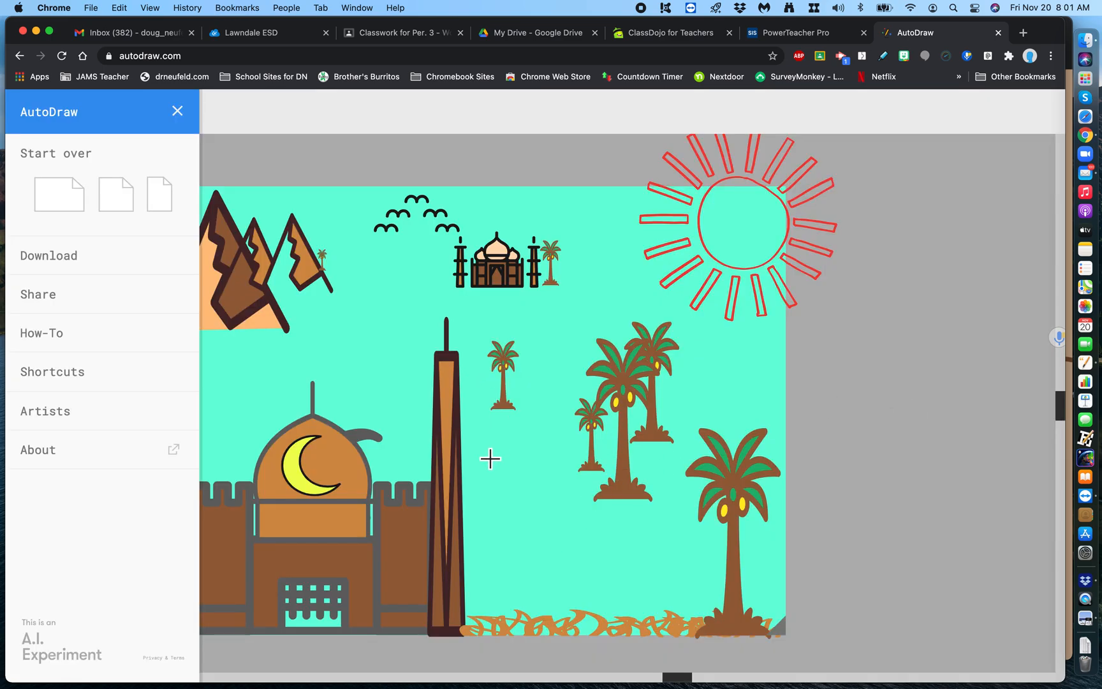
{"action": "left_click", "coordinate": [178, 111]}
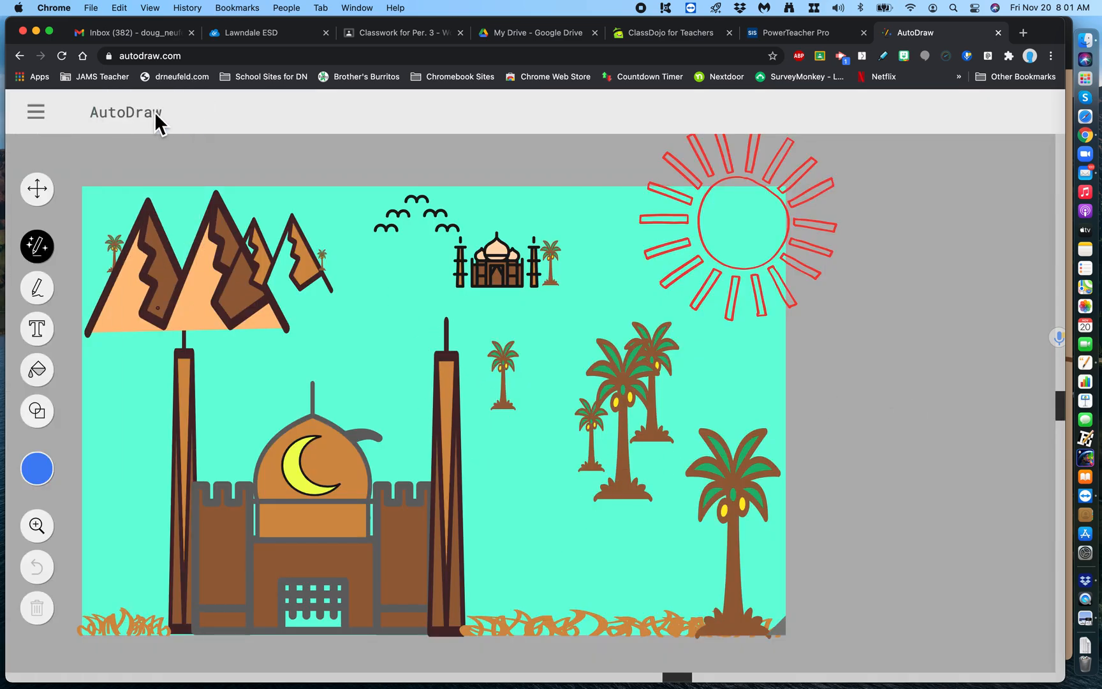
- Start over with a blank landscape page, the widest of the three page formats
{"action": "left_click_drag", "start_coordinate": [182, 161], "coordinate": [221, 163]}
{"action": "left_click", "coordinate": [37, 121]}
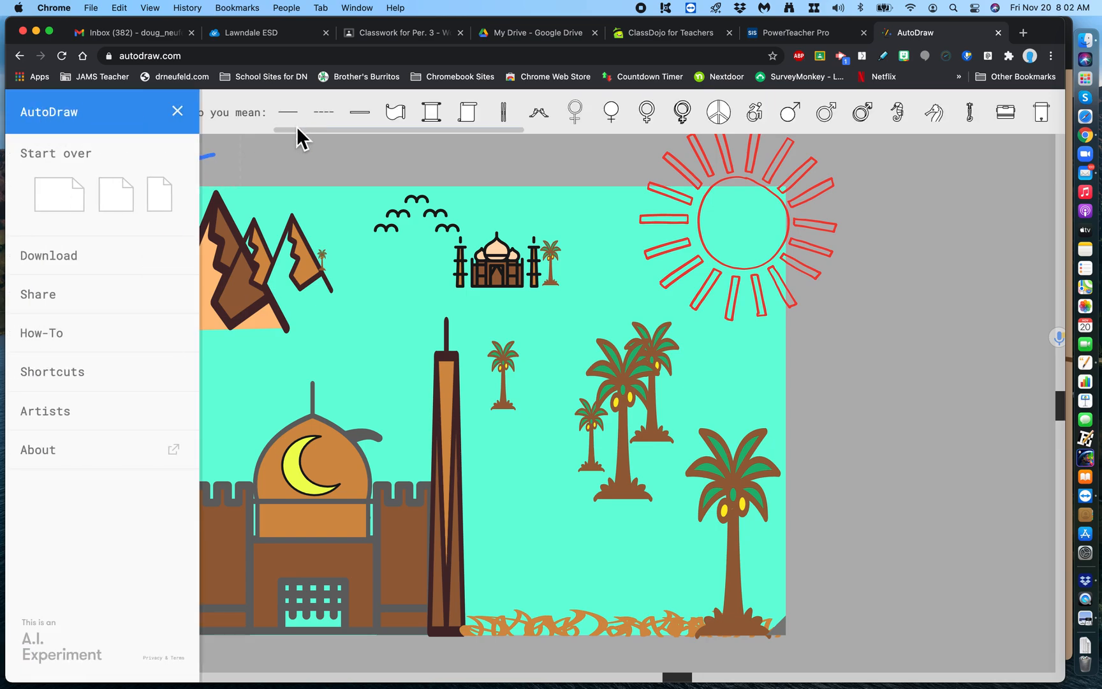
{"action": "left_click", "coordinate": [257, 160]}
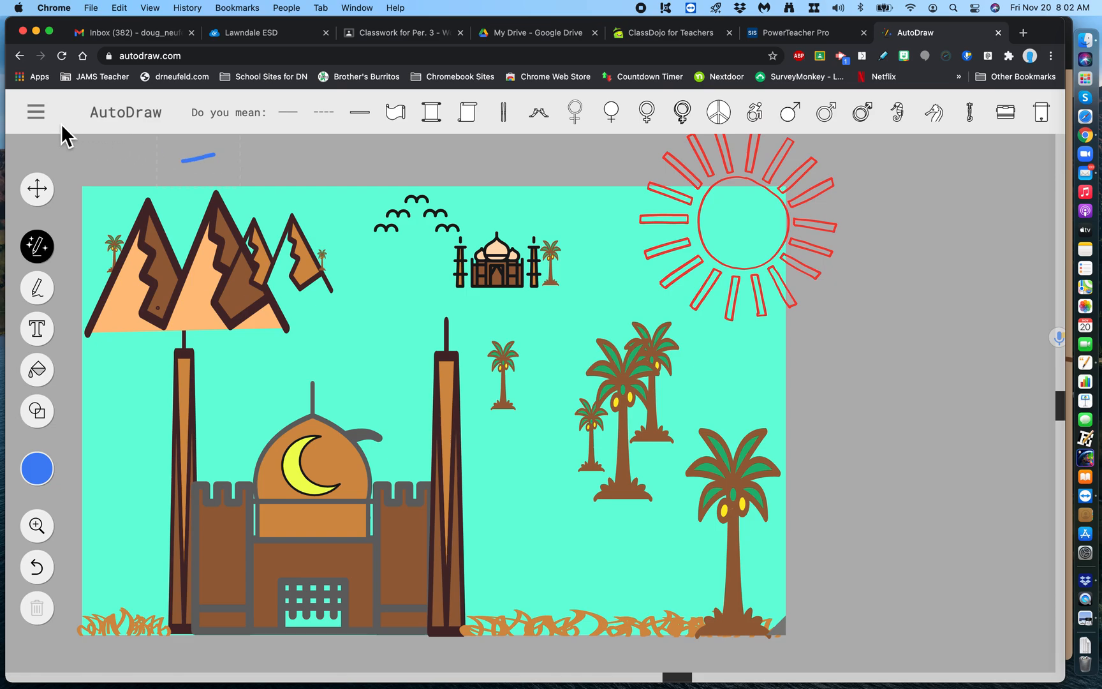
{"action": "left_click", "coordinate": [31, 112]}
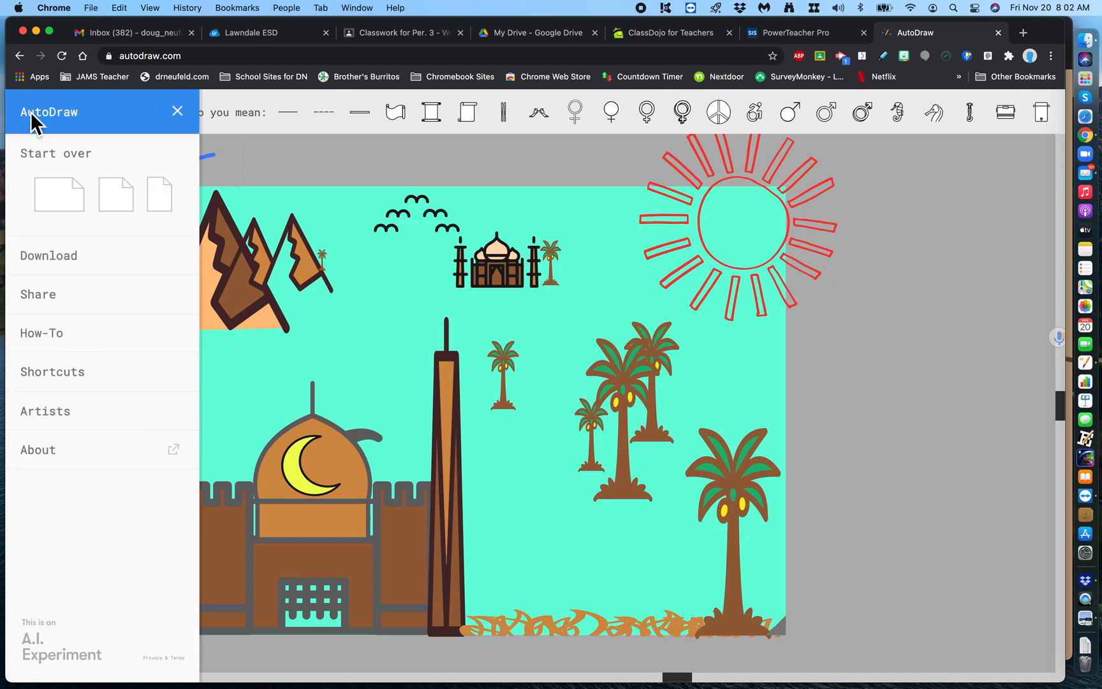
{"action": "left_click", "coordinate": [51, 190]}
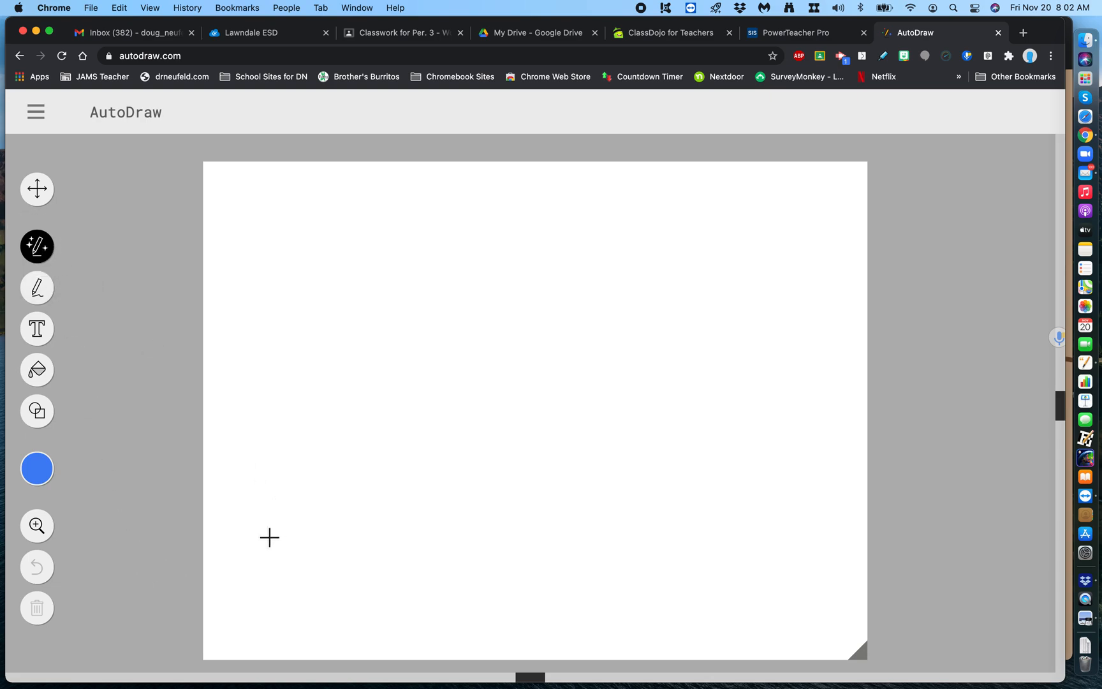
- Sketch a tall, narrow tower outline near the page's left edge with AutoDraw and replace it with the suggested stepped skyscraper with antennas
{"action": "mouse_move", "coordinate": [263, 572]}
{"action": "left_mouse_down"}
{"action": "mouse_move", "coordinate": [262, 326]}
{"action": "mouse_move", "coordinate": [284, 321]}
{"action": "mouse_move", "coordinate": [320, 533]}
{"action": "mouse_move", "coordinate": [303, 563]}
{"action": "left_mouse_up"}
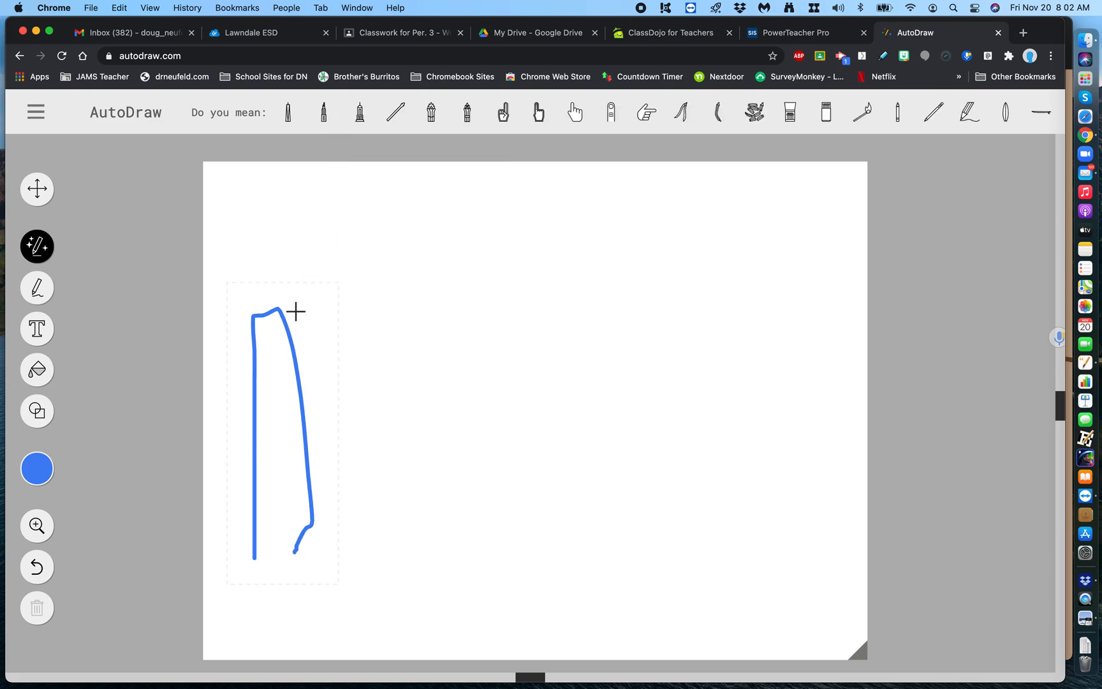
{"action": "left_click", "coordinate": [326, 121]}
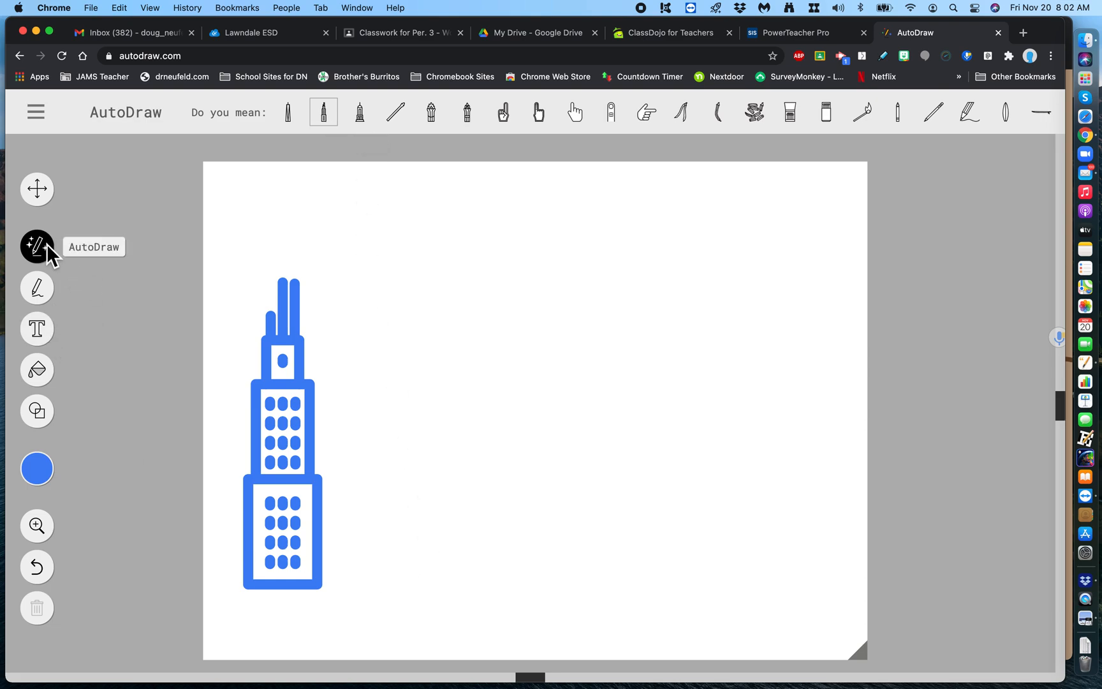
- Sketch a wide building outline beside the skyscraper and replace it with the suggested rectangular office block with three columns of windows
{"action": "mouse_move", "coordinate": [369, 581]}
{"action": "left_mouse_down"}
{"action": "mouse_move", "coordinate": [359, 394]}
{"action": "mouse_move", "coordinate": [509, 398]}
{"action": "mouse_move", "coordinate": [504, 595]}
{"action": "left_mouse_up"}
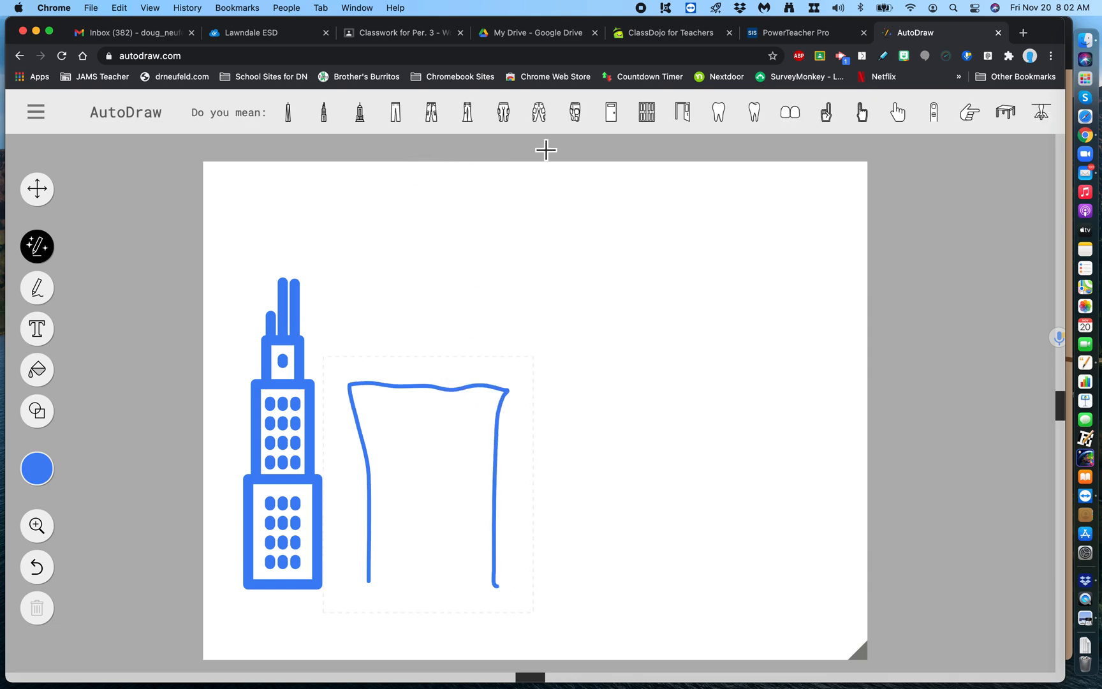
{"action": "scroll", "coordinate": [577, 116], "scroll_direction": "right", "scroll_amount": 2}
{"action": "scroll", "coordinate": [577, 115], "scroll_direction": "right", "scroll_amount": 10}
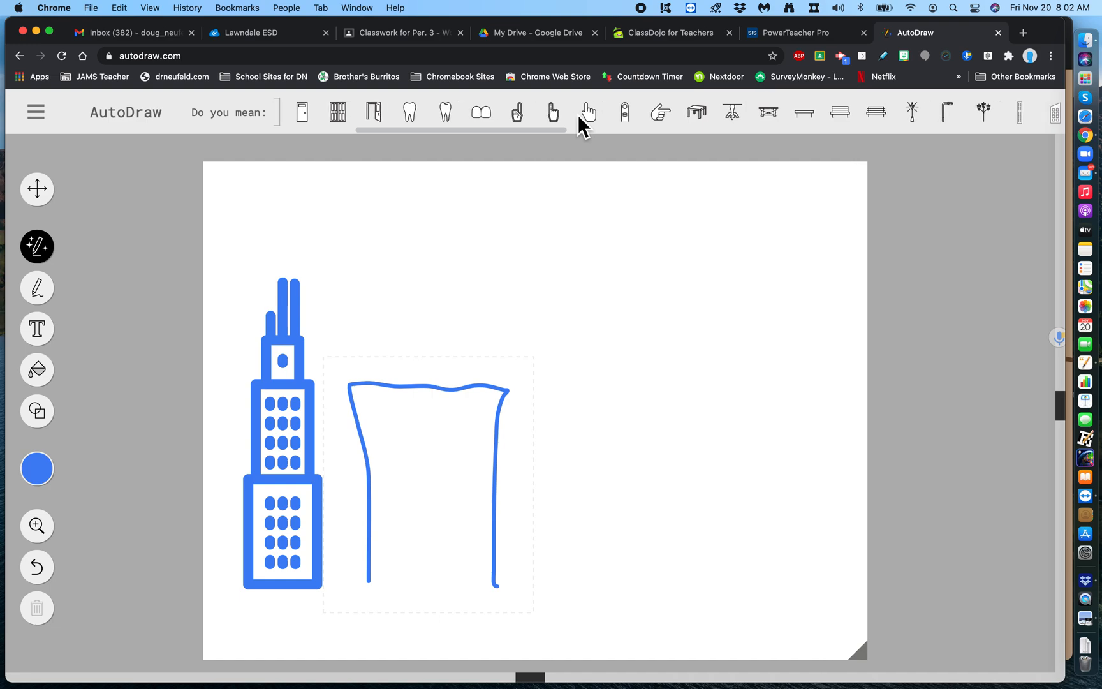
{"action": "scroll", "coordinate": [577, 114], "scroll_direction": "right", "scroll_amount": 10}
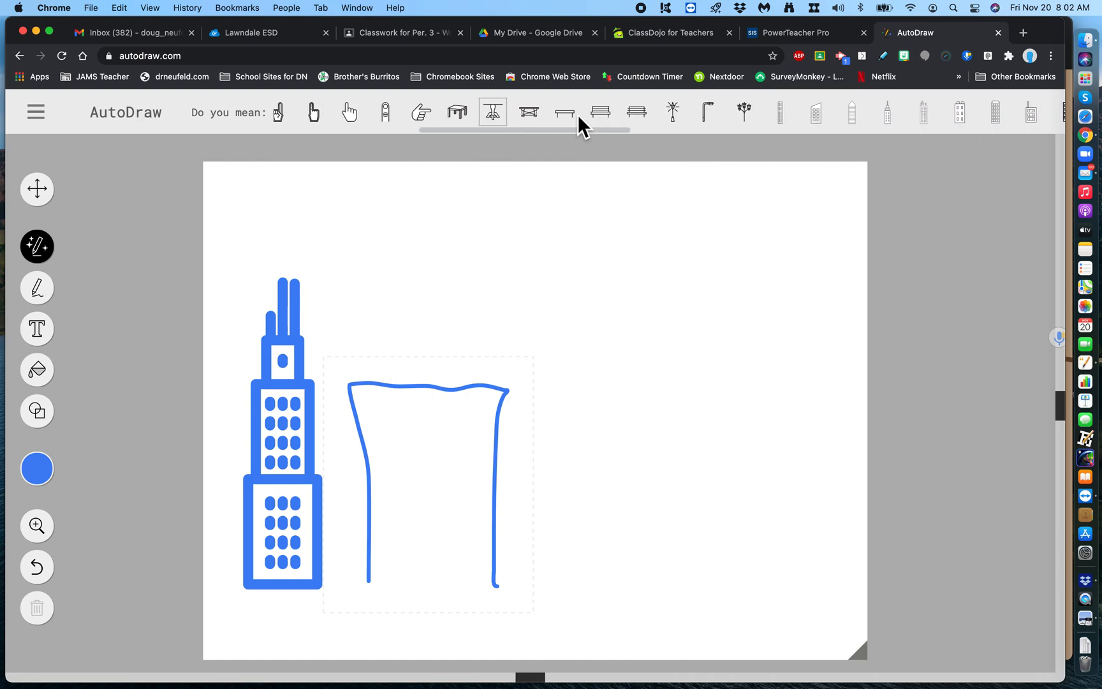
{"action": "scroll", "coordinate": [577, 115], "scroll_direction": "right", "scroll_amount": 3}
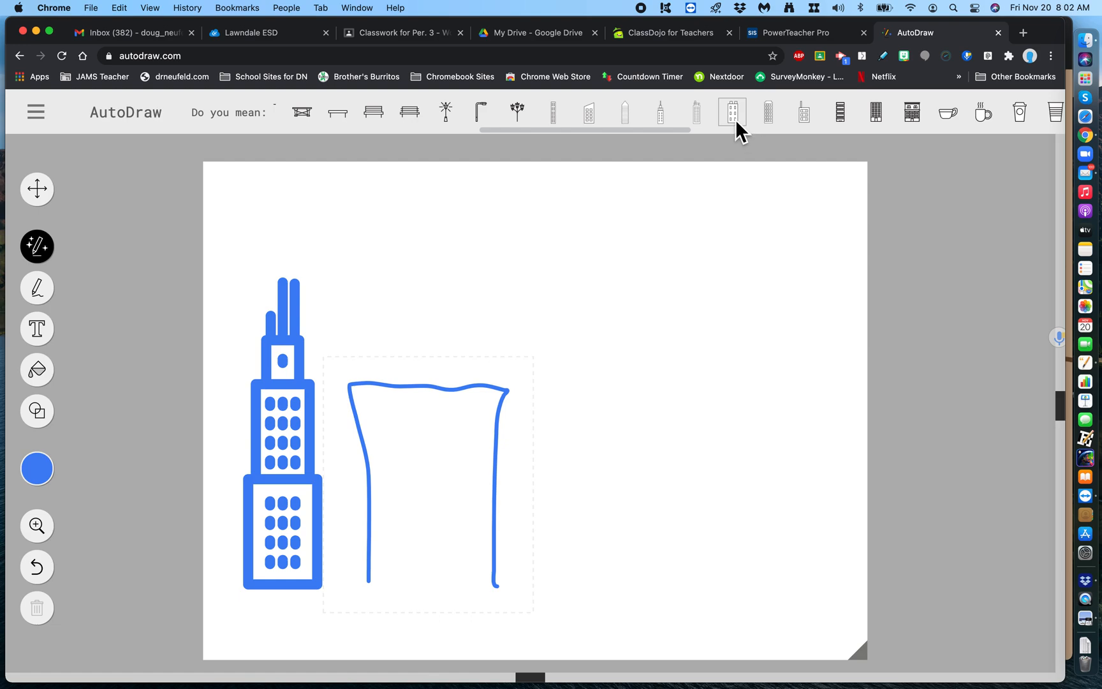
{"action": "scroll", "coordinate": [792, 115], "scroll_direction": "right", "scroll_amount": 1}
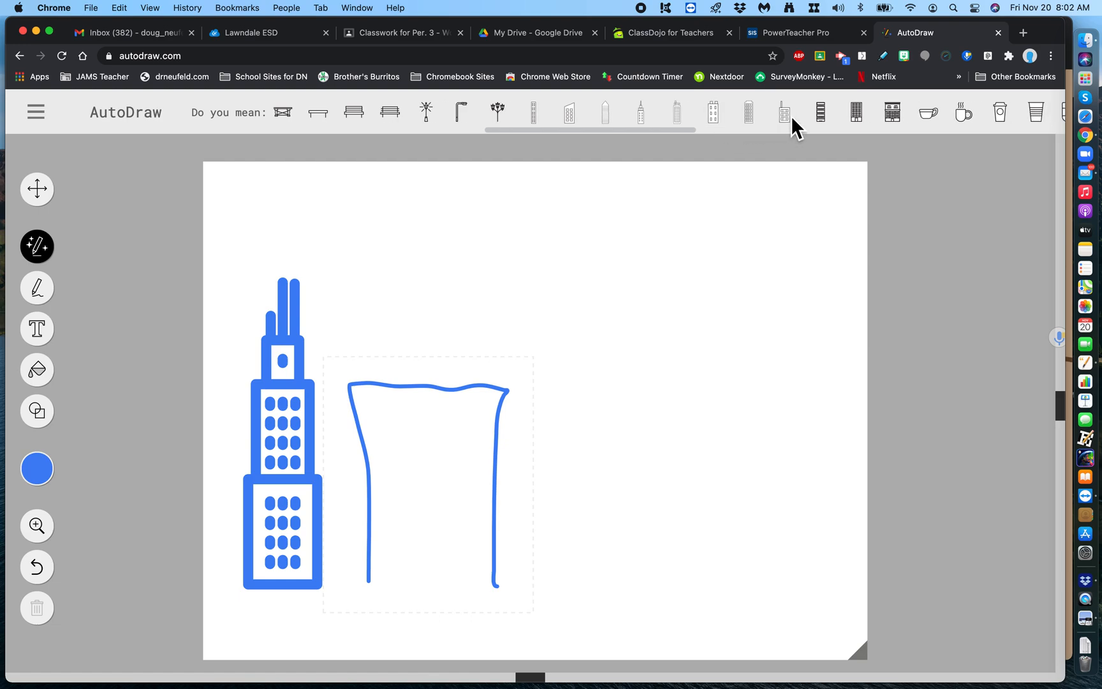
{"action": "left_click", "coordinate": [856, 116]}
- Move the office block slightly away from the skyscraper and up, so both buildings stand on the same base line
{"action": "mouse_move", "coordinate": [500, 389]}
{"action": "left_mouse_down"}
{"action": "mouse_move", "coordinate": [541, 365]}
{"action": "mouse_move", "coordinate": [491, 388]}
{"action": "mouse_move", "coordinate": [521, 332]}
{"action": "left_mouse_up"}
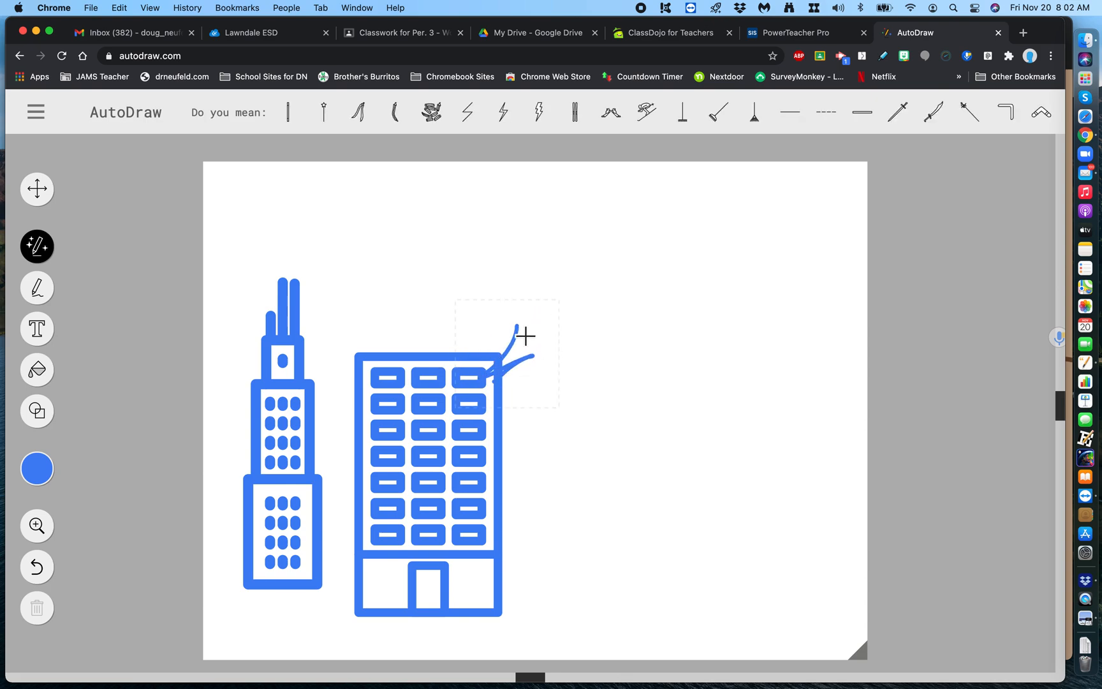
{"action": "key", "text": "super+z"}
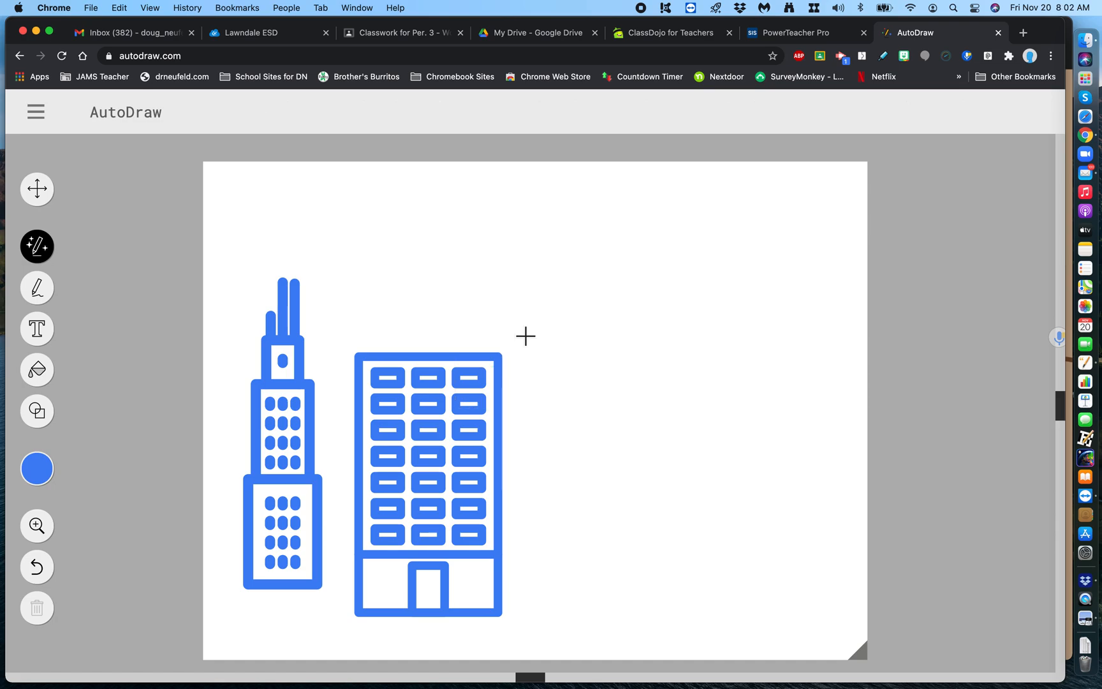
{"action": "left_click", "coordinate": [40, 199]}
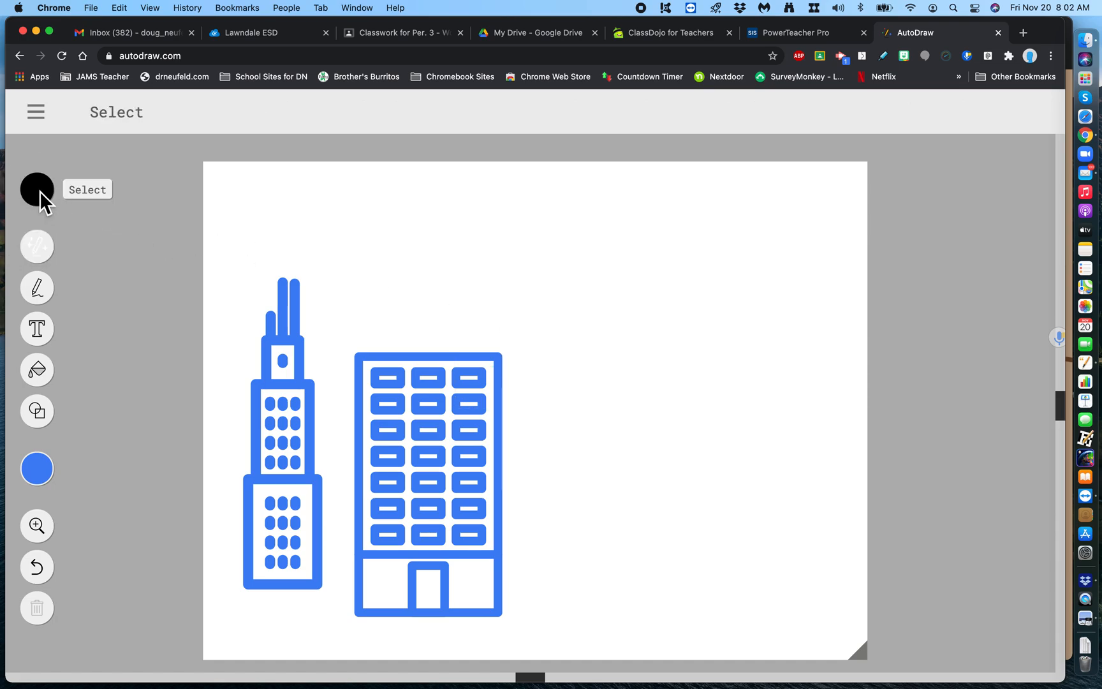
{"action": "left_click_drag", "start_coordinate": [373, 384], "coordinate": [404, 358]}
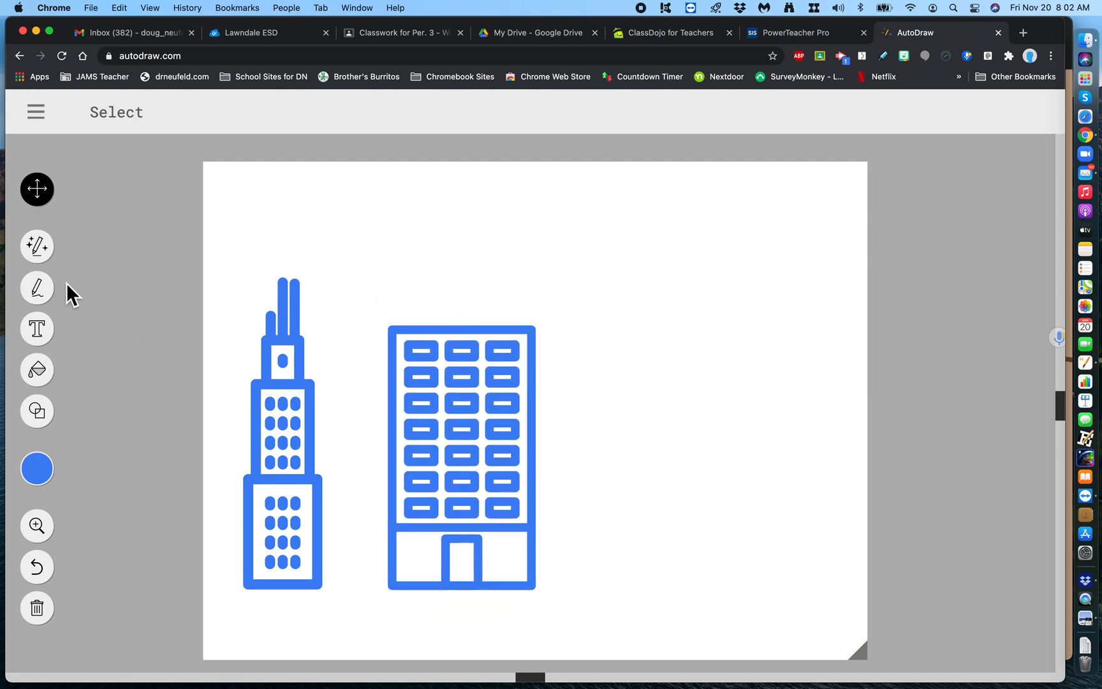
- Sketch a tall outline with a pointed top to the right of the office block using AutoDraw and replace it with the suggested tapered spire tower
{"action": "left_click", "coordinate": [42, 248]}
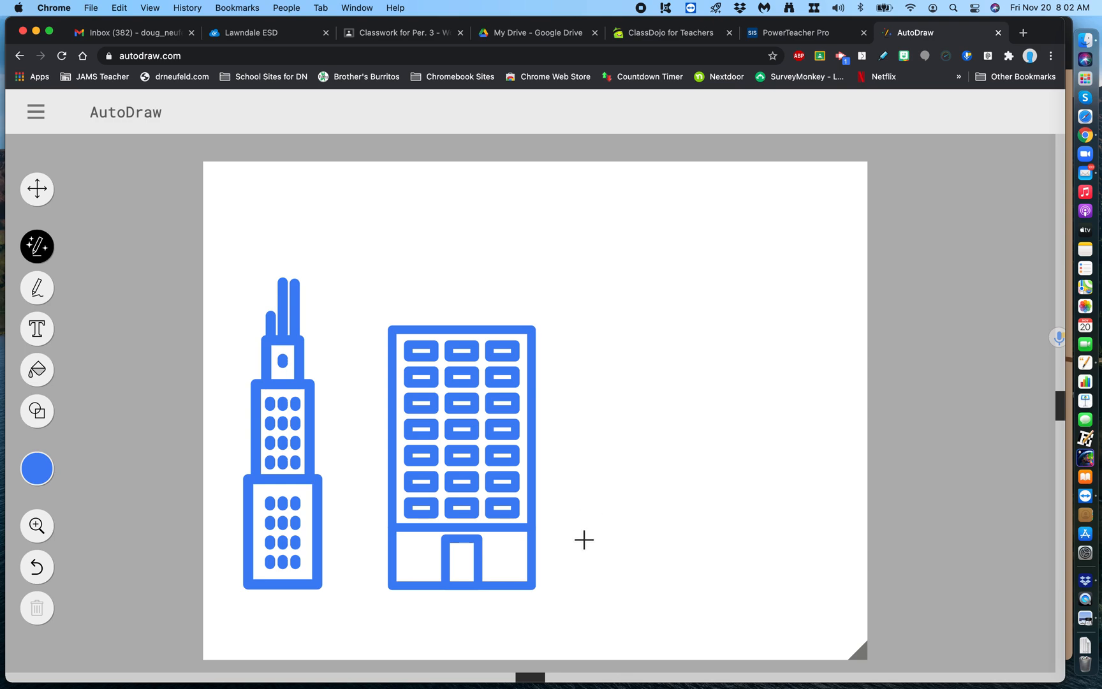
{"action": "mouse_move", "coordinate": [573, 594]}
{"action": "left_mouse_down"}
{"action": "mouse_move", "coordinate": [559, 279]}
{"action": "mouse_move", "coordinate": [602, 205]}
{"action": "mouse_move", "coordinate": [652, 249]}
{"action": "mouse_move", "coordinate": [633, 450]}
{"action": "mouse_move", "coordinate": [653, 594]}
{"action": "left_mouse_up"}
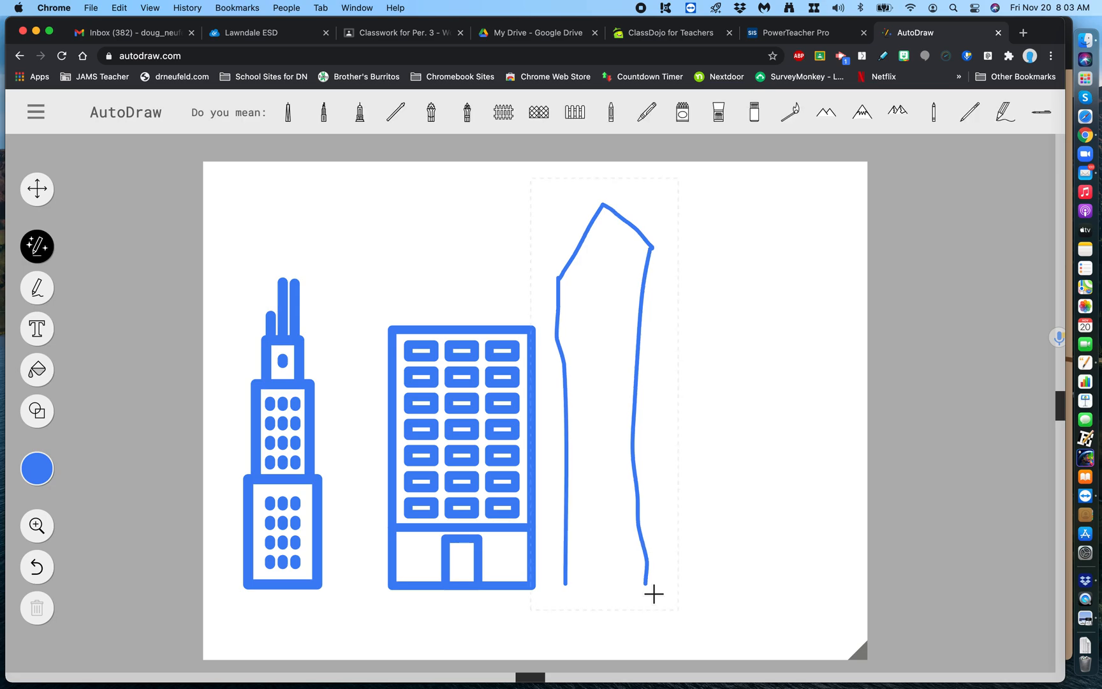
{"action": "left_click", "coordinate": [289, 113]}
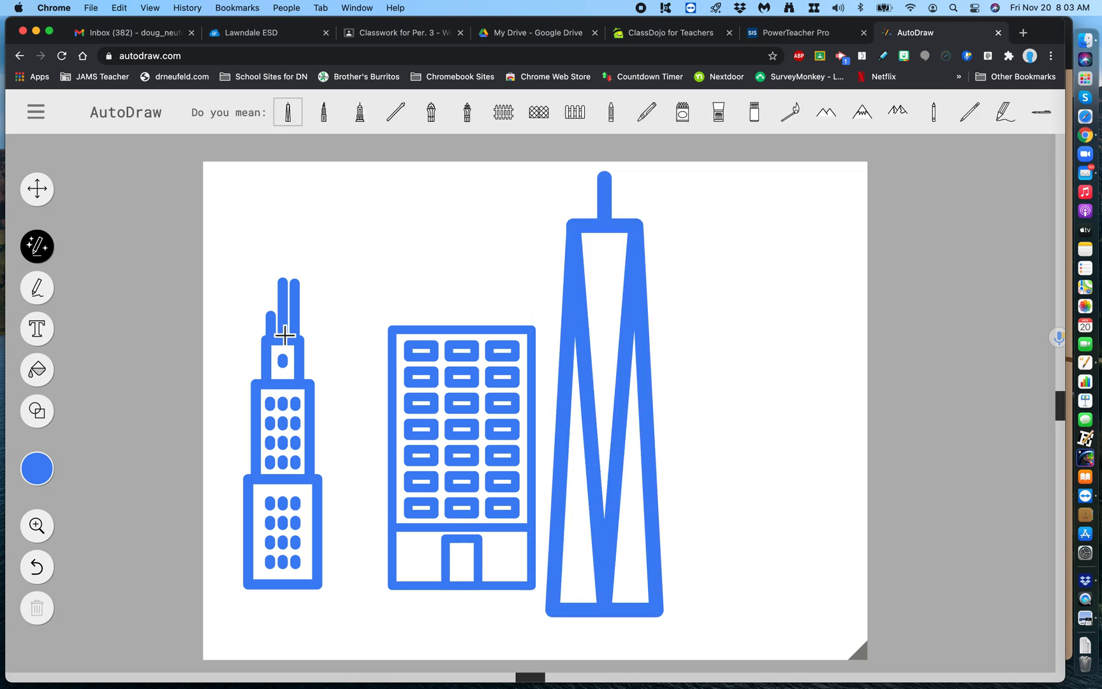
- Resize and move the spire tower so it fits within the page and its base lines up with the other buildings
{"action": "left_click", "coordinate": [38, 189]}
{"action": "left_click_drag", "start_coordinate": [575, 595], "coordinate": [589, 566]}
{"action": "left_click_drag", "start_coordinate": [623, 143], "coordinate": [623, 181]}
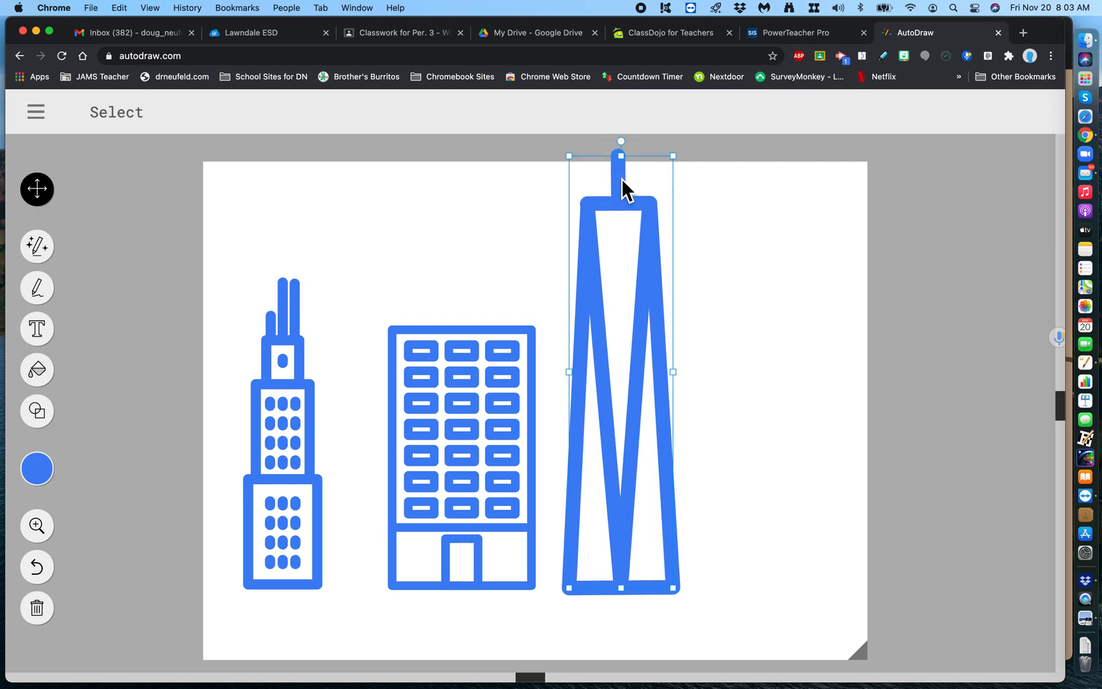
{"action": "left_click_drag", "start_coordinate": [626, 590], "coordinate": [619, 552]}
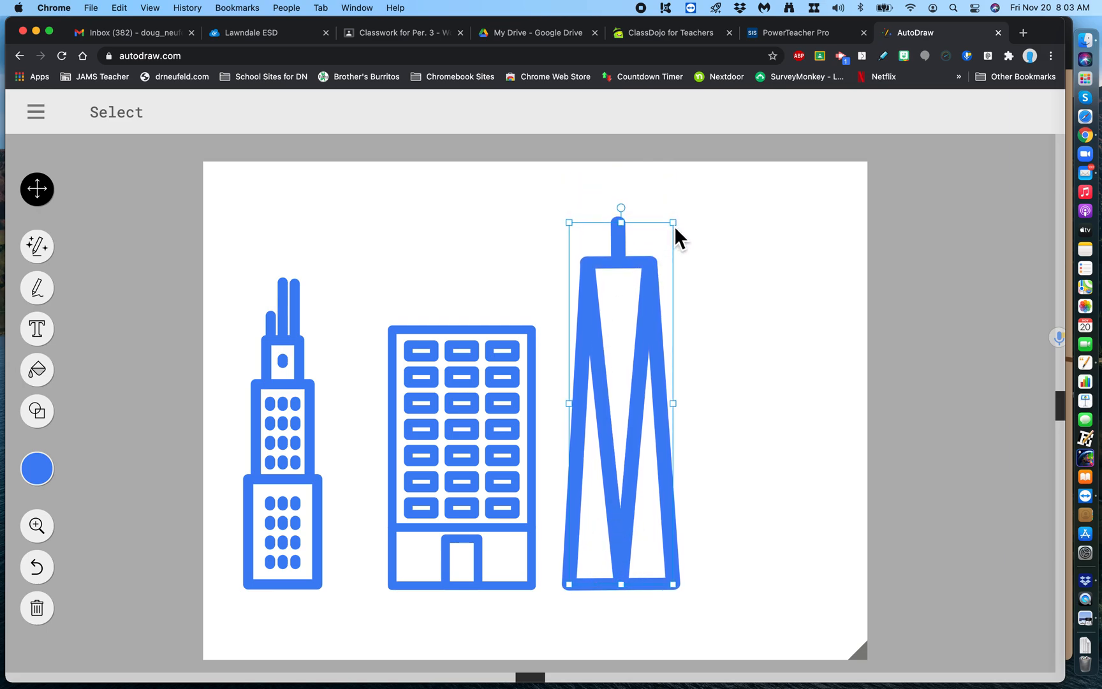
{"action": "left_click_drag", "start_coordinate": [675, 228], "coordinate": [677, 211]}
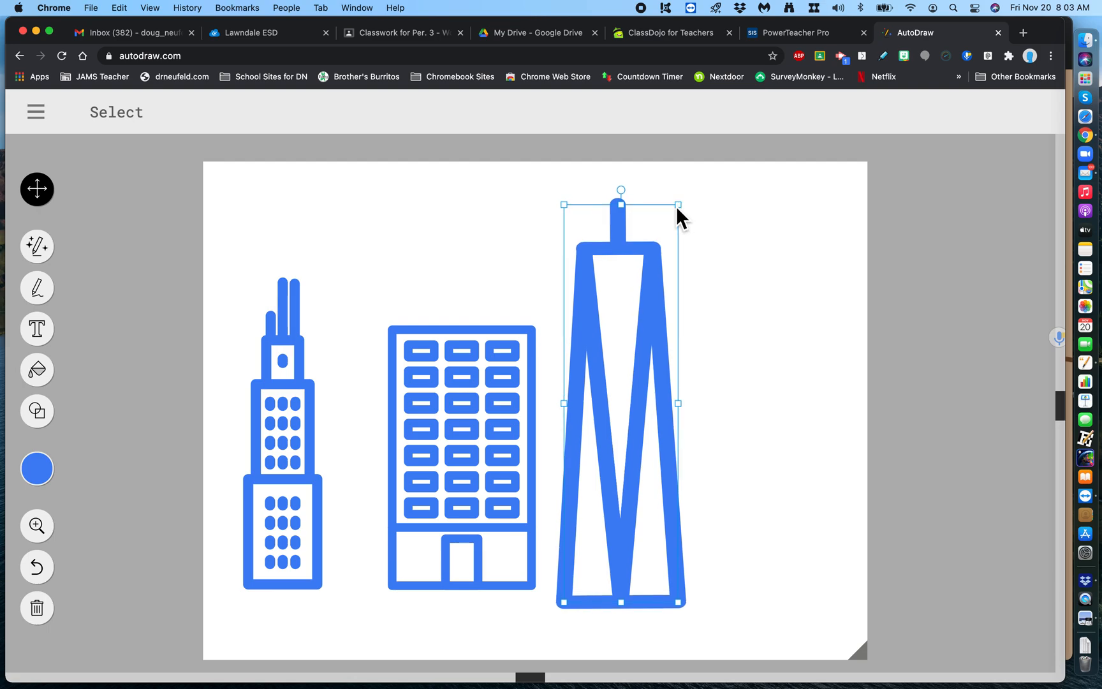
{"action": "left_click_drag", "start_coordinate": [620, 335], "coordinate": [629, 322]}
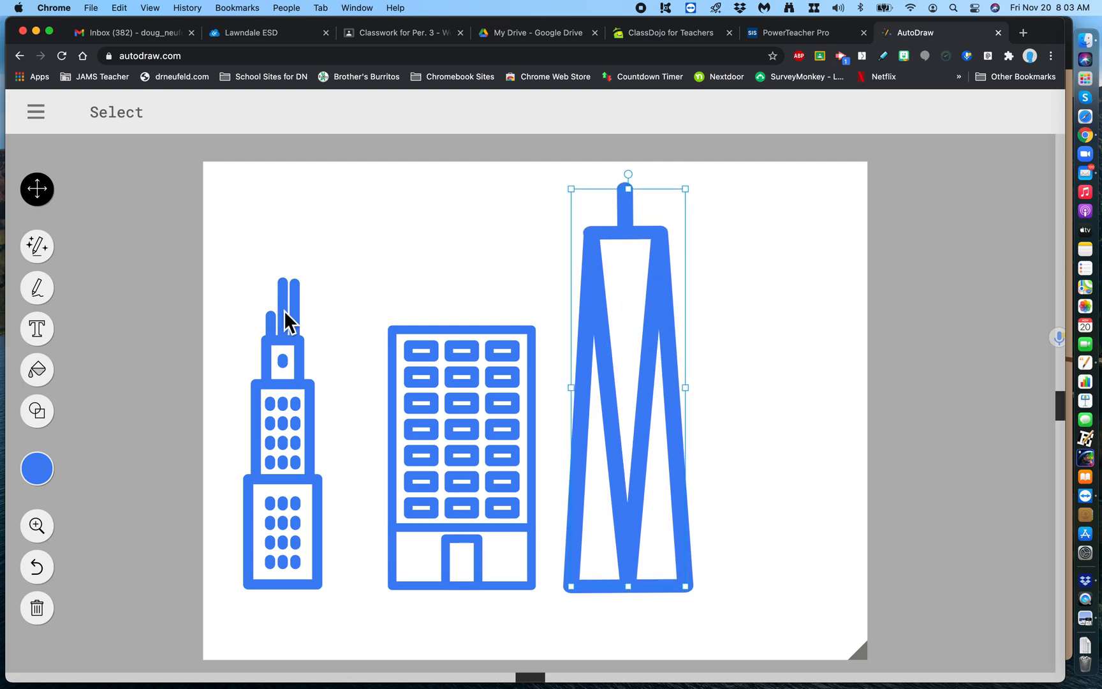
- Sketch a small tree to the right of the spire tower with AutoDraw and replace it with the suggested round leafy tree
{"action": "left_click", "coordinate": [37, 243]}
{"action": "mouse_move", "coordinate": [768, 596]}
{"action": "left_mouse_down"}
{"action": "mouse_move", "coordinate": [756, 477]}
{"action": "mouse_move", "coordinate": [733, 493]}
{"action": "mouse_move", "coordinate": [750, 510]}
{"action": "mouse_move", "coordinate": [788, 498]}
{"action": "mouse_move", "coordinate": [783, 486]}
{"action": "mouse_move", "coordinate": [766, 510]}
{"action": "mouse_move", "coordinate": [791, 504]}
{"action": "mouse_move", "coordinate": [771, 497]}
{"action": "mouse_move", "coordinate": [787, 481]}
{"action": "mouse_move", "coordinate": [769, 512]}
{"action": "mouse_move", "coordinate": [775, 598]}
{"action": "left_mouse_up"}
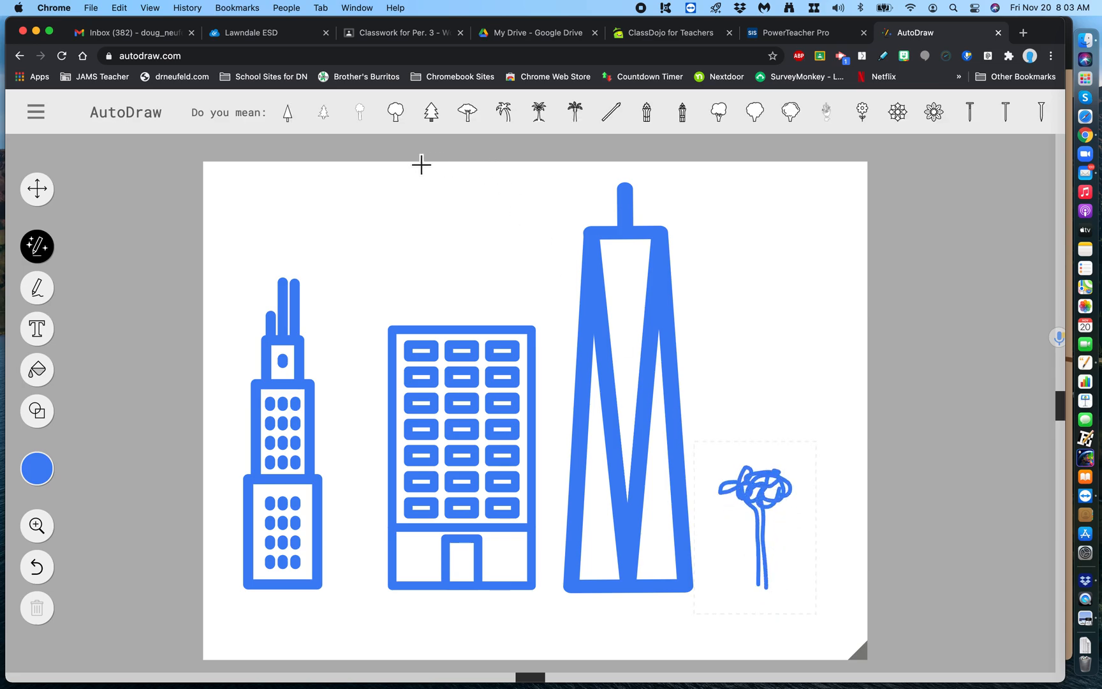
{"action": "left_click", "coordinate": [397, 117]}
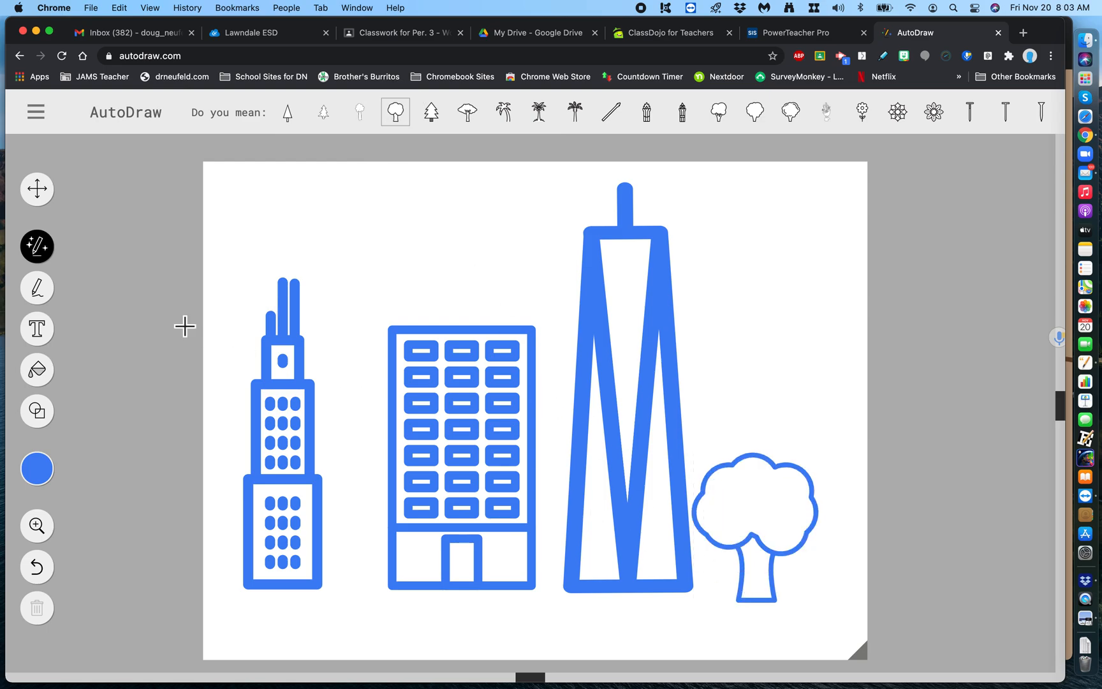
- Move the tree up and slightly right onto the buildings' base line and colour its outline black
{"action": "left_click", "coordinate": [46, 202]}
{"action": "left_click", "coordinate": [753, 543]}
{"action": "left_click_drag", "start_coordinate": [753, 543], "coordinate": [767, 530]}
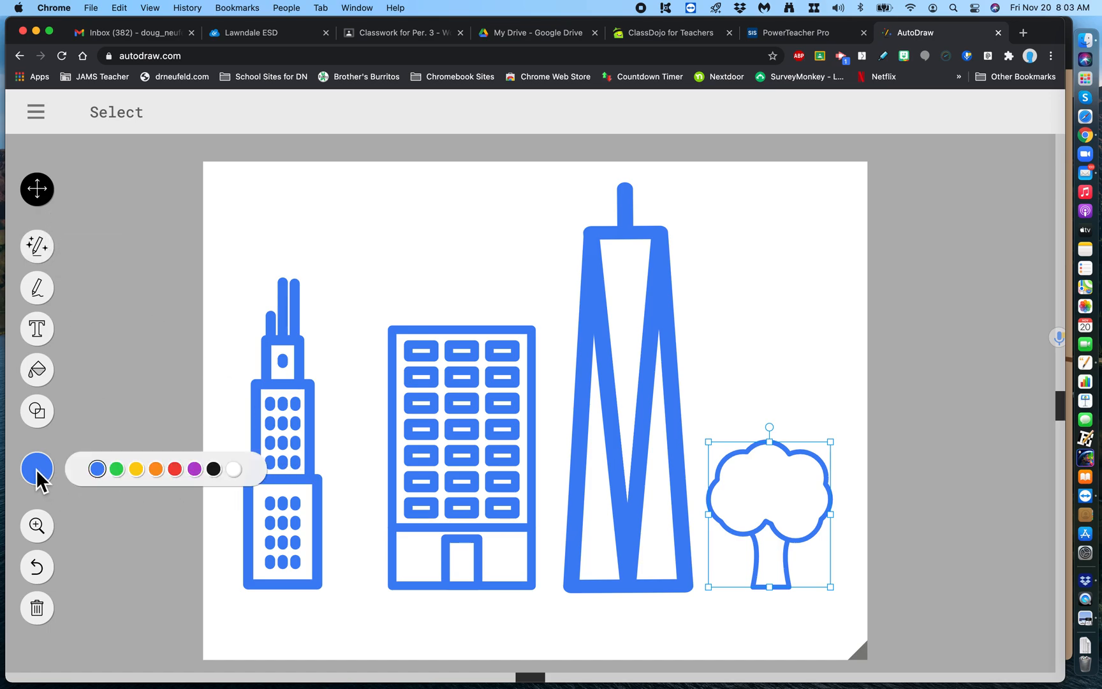
{"action": "mouse_move", "coordinate": [33, 472]}
{"action": "left_click", "coordinate": [215, 471]}
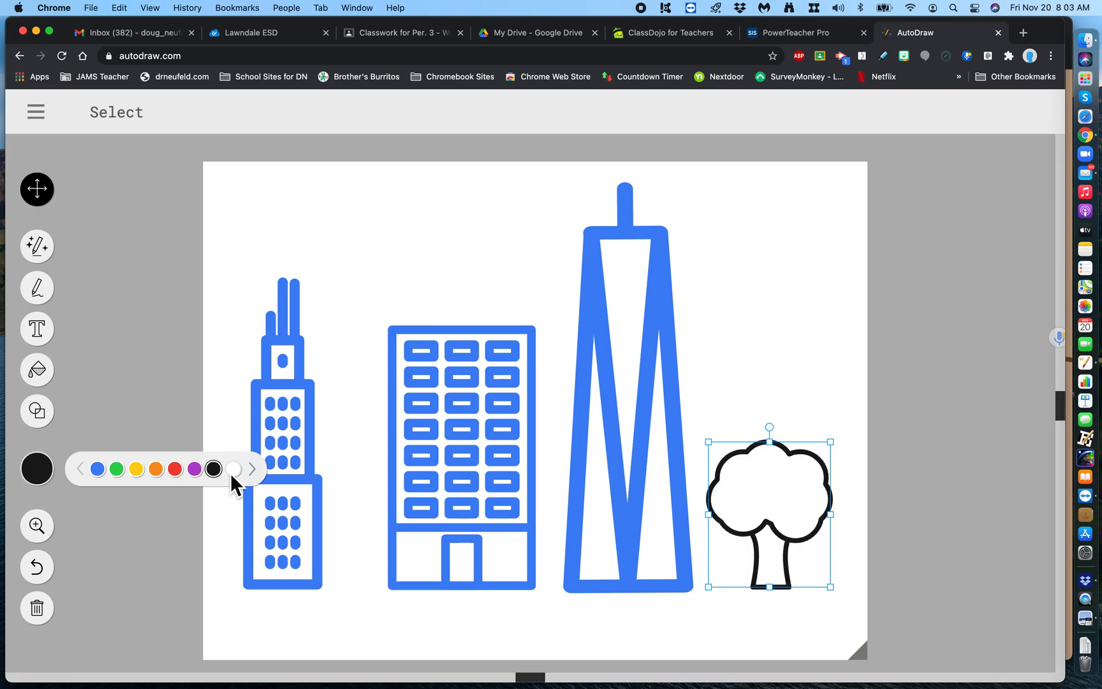
- Change the skyscraper's outline colour to black
{"action": "left_click", "coordinate": [295, 468]}
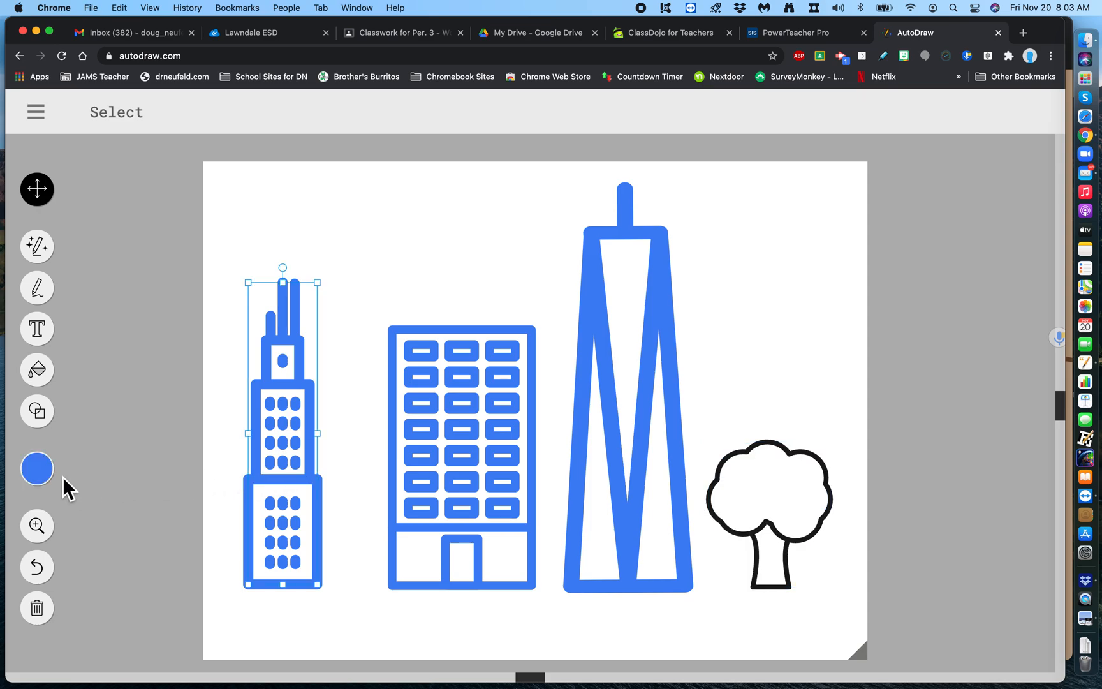
{"action": "mouse_move", "coordinate": [37, 469]}
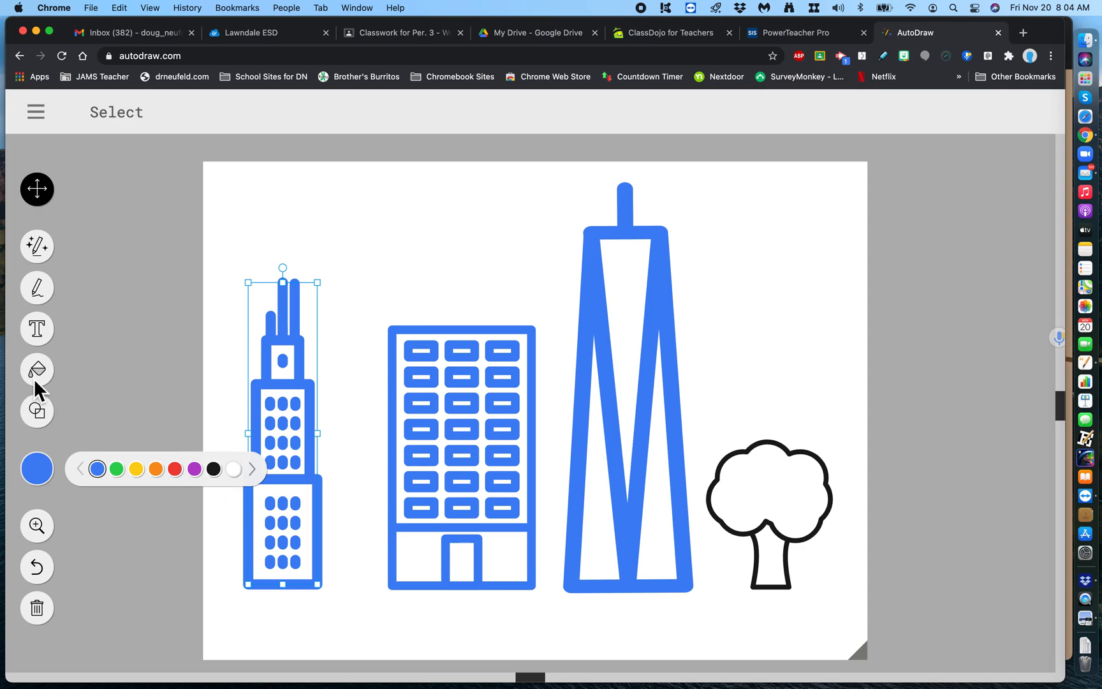
{"action": "left_click", "coordinate": [33, 466]}
{"action": "left_click", "coordinate": [46, 464]}
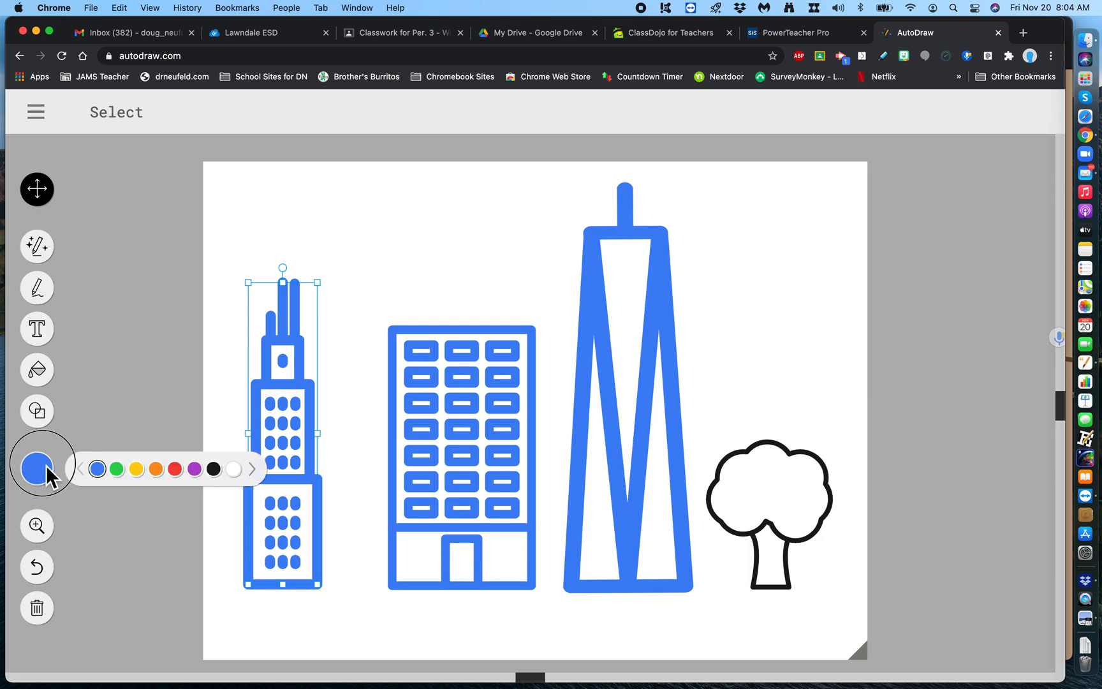
{"action": "left_click", "coordinate": [203, 472]}
{"action": "left_click", "coordinate": [219, 472]}
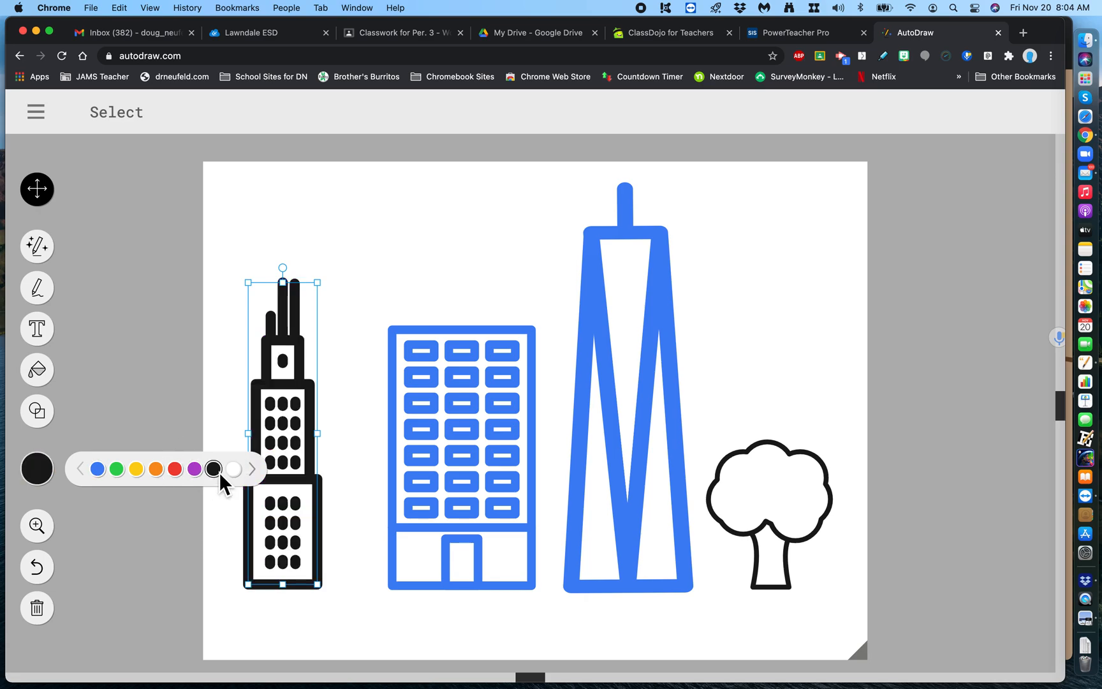
- Change the office block's outline colour to black
{"action": "left_click", "coordinate": [441, 475]}
{"action": "left_click", "coordinate": [51, 465]}
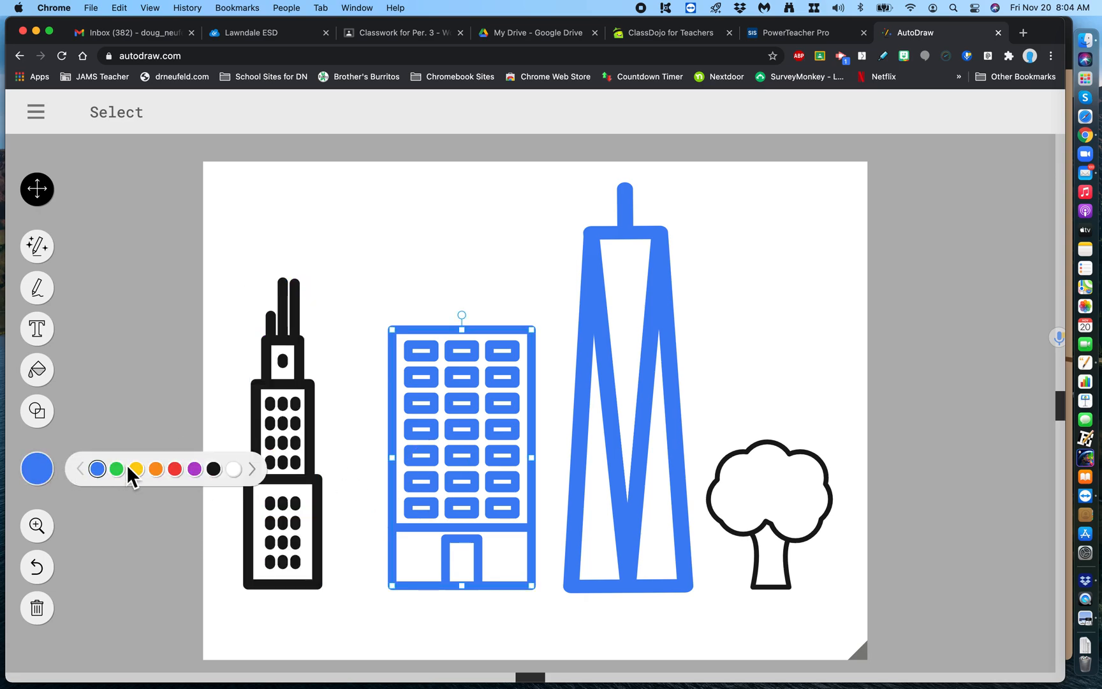
{"action": "left_click", "coordinate": [195, 470]}
{"action": "left_click", "coordinate": [215, 470]}
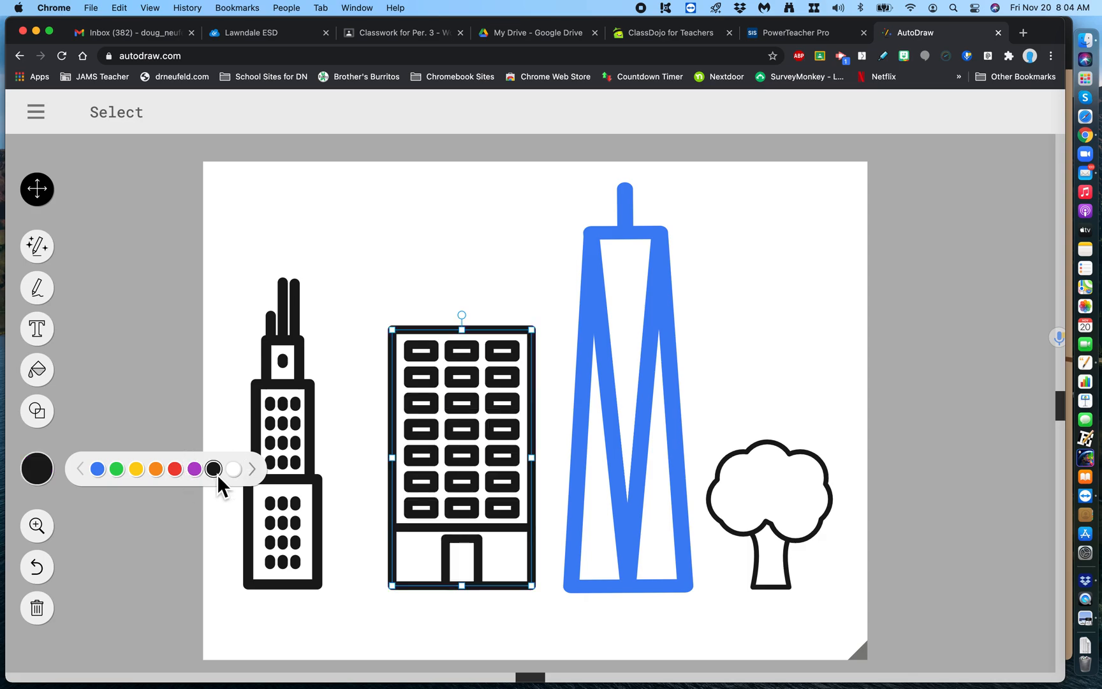
- Change the spire tower's outline colour to black
{"action": "left_click", "coordinate": [588, 414]}
{"action": "mouse_move", "coordinate": [30, 480]}
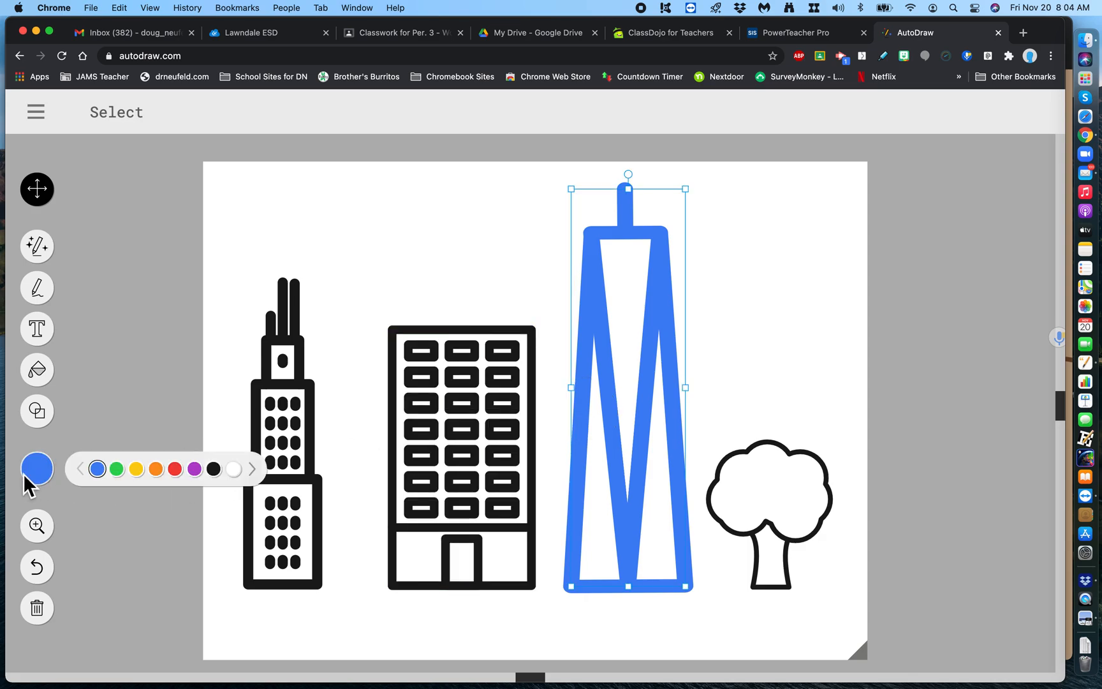
{"action": "left_click", "coordinate": [198, 471]}
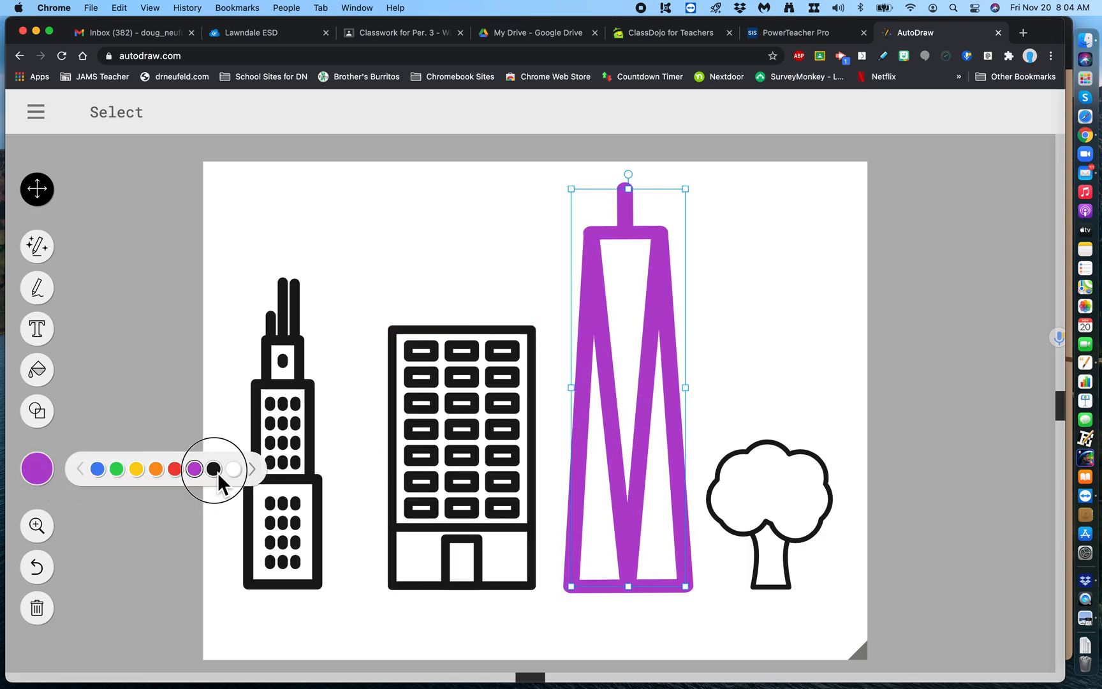
{"action": "left_click", "coordinate": [217, 472]}
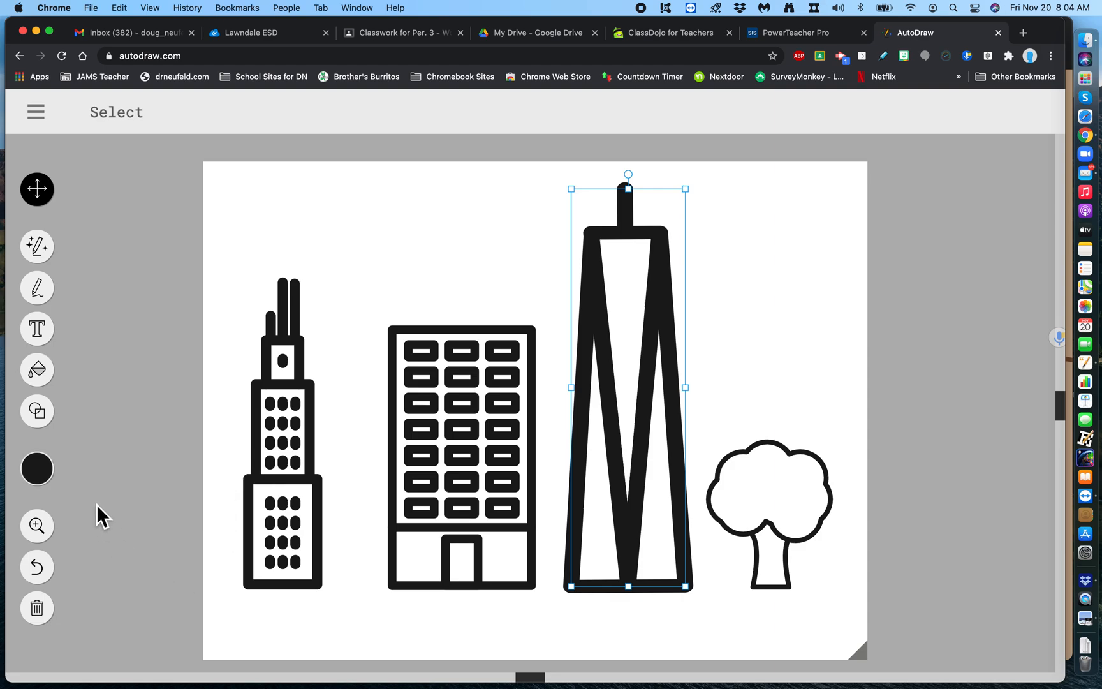
- Fill the skyscraper's wall areas with the very dark brown colour
{"action": "left_click", "coordinate": [41, 376]}
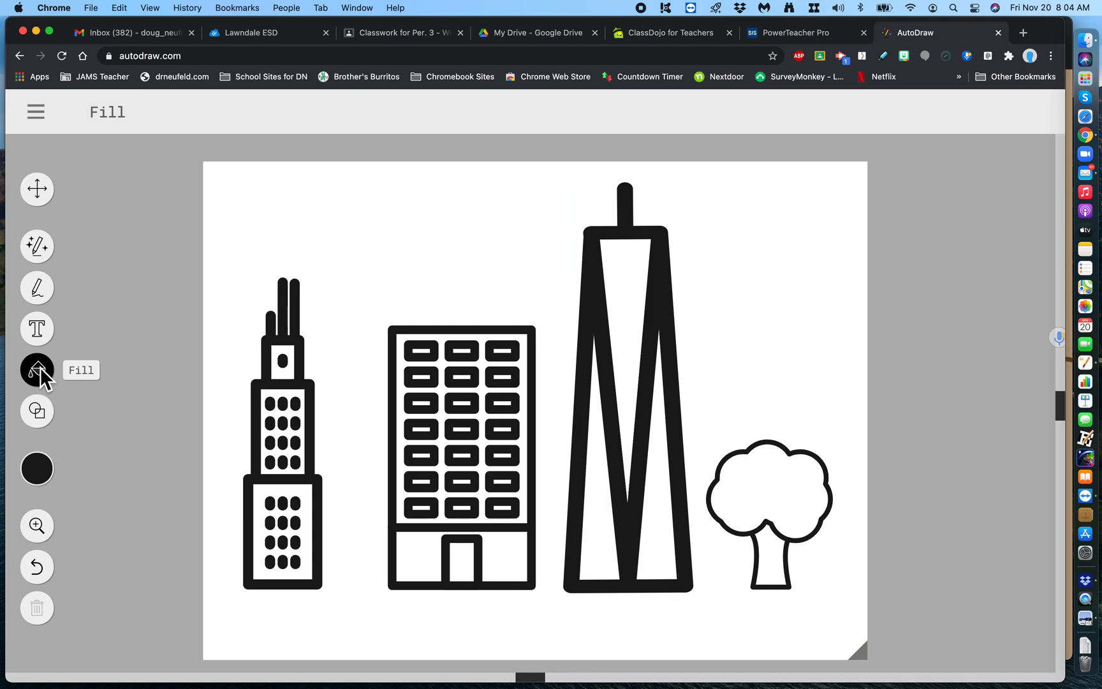
{"action": "mouse_move", "coordinate": [49, 472]}
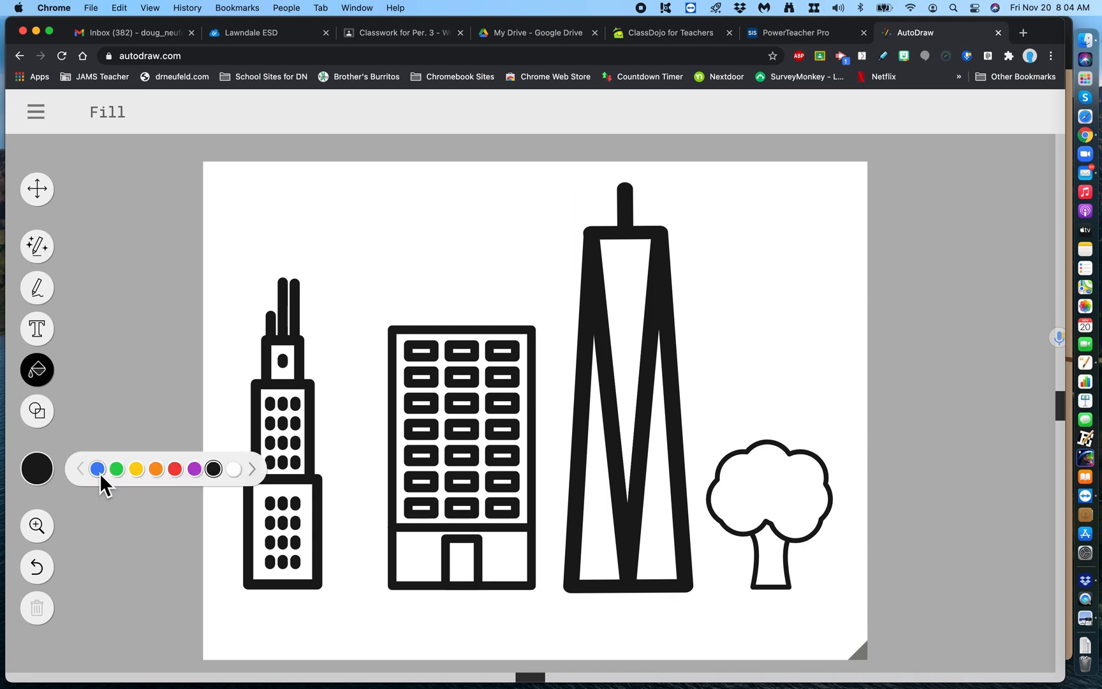
{"action": "left_click", "coordinate": [253, 470]}
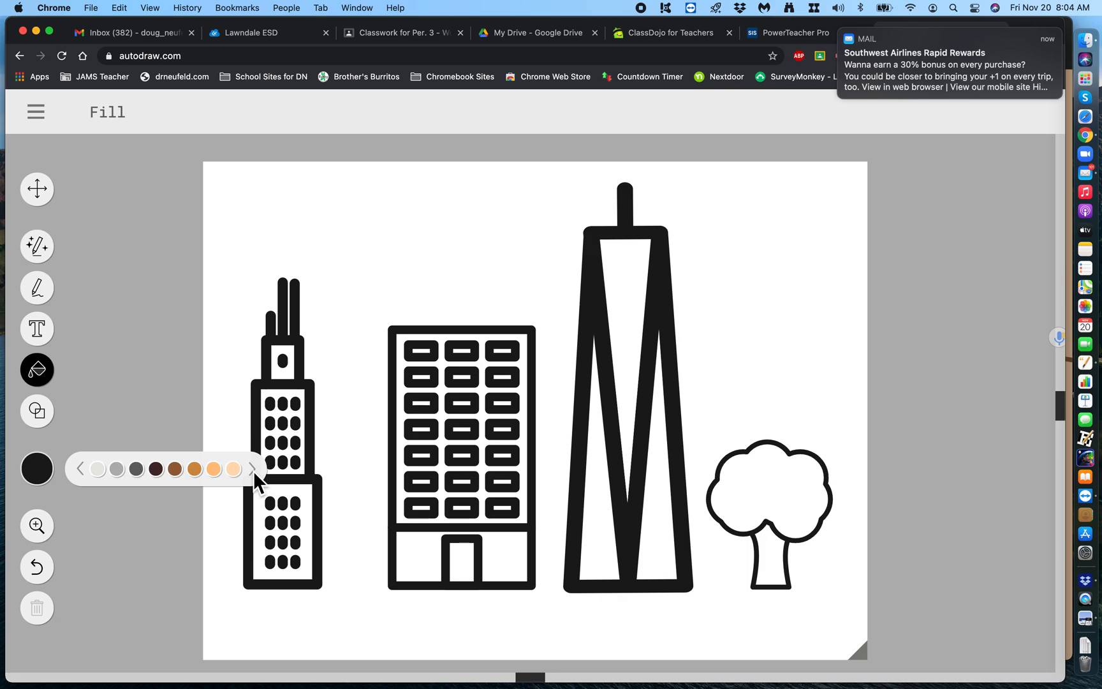
{"action": "left_click", "coordinate": [156, 469]}
{"action": "left_click", "coordinate": [270, 500]}
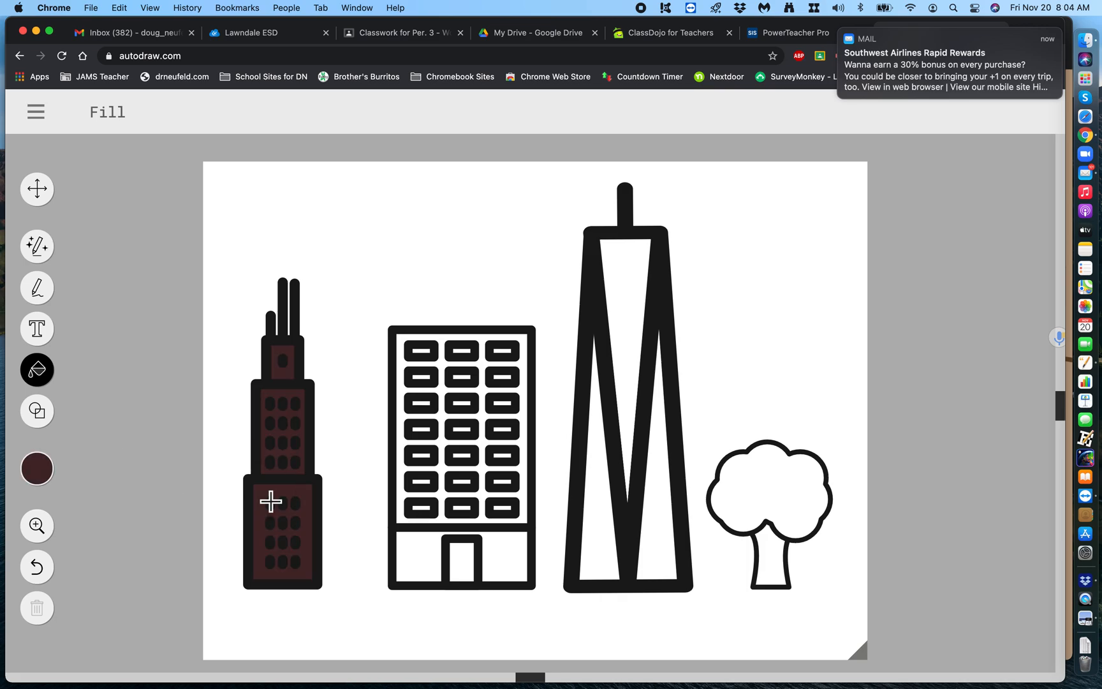
- Refill the skyscraper's wall areas with the light orange-brown colour
{"action": "mouse_move", "coordinate": [49, 479]}
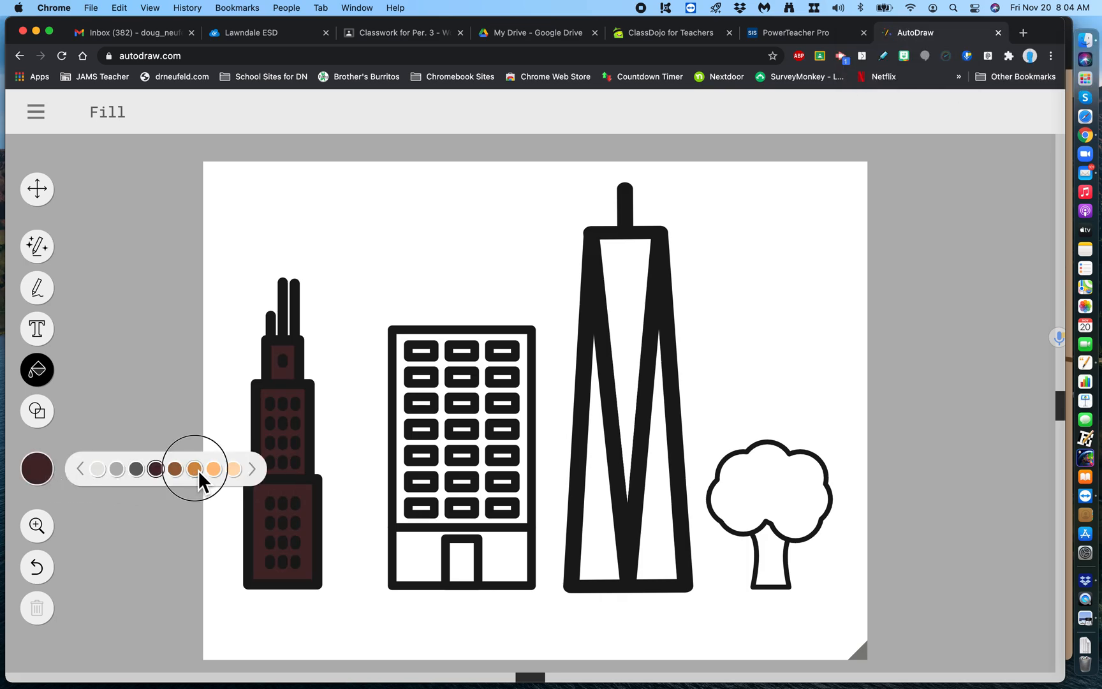
{"action": "left_click", "coordinate": [197, 469]}
{"action": "left_click", "coordinate": [285, 502]}
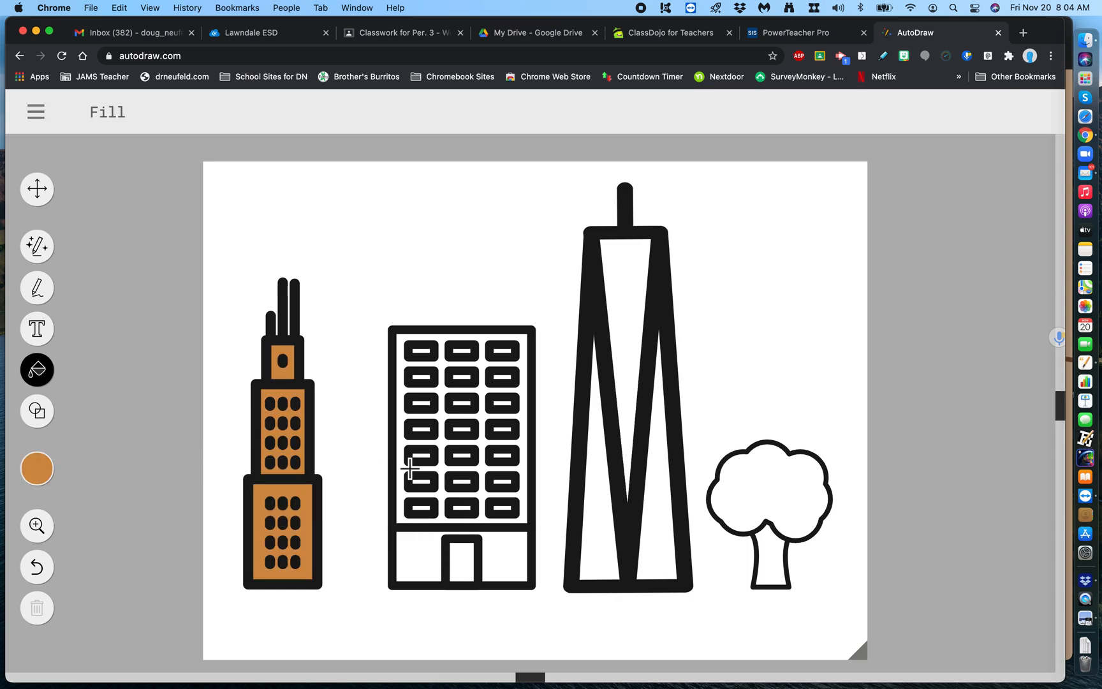
- Try to fill the office block's walls with medium gray
{"action": "left_click", "coordinate": [36, 193]}
{"action": "left_click", "coordinate": [436, 364]}
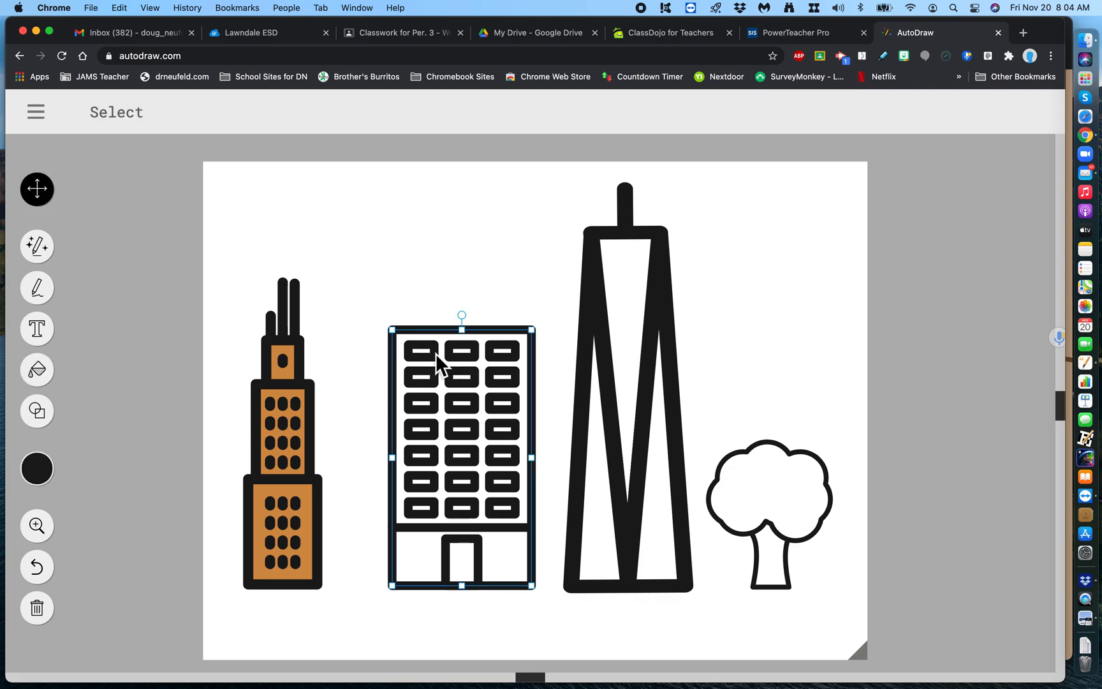
{"action": "left_click", "coordinate": [39, 371]}
{"action": "left_click", "coordinate": [48, 466]}
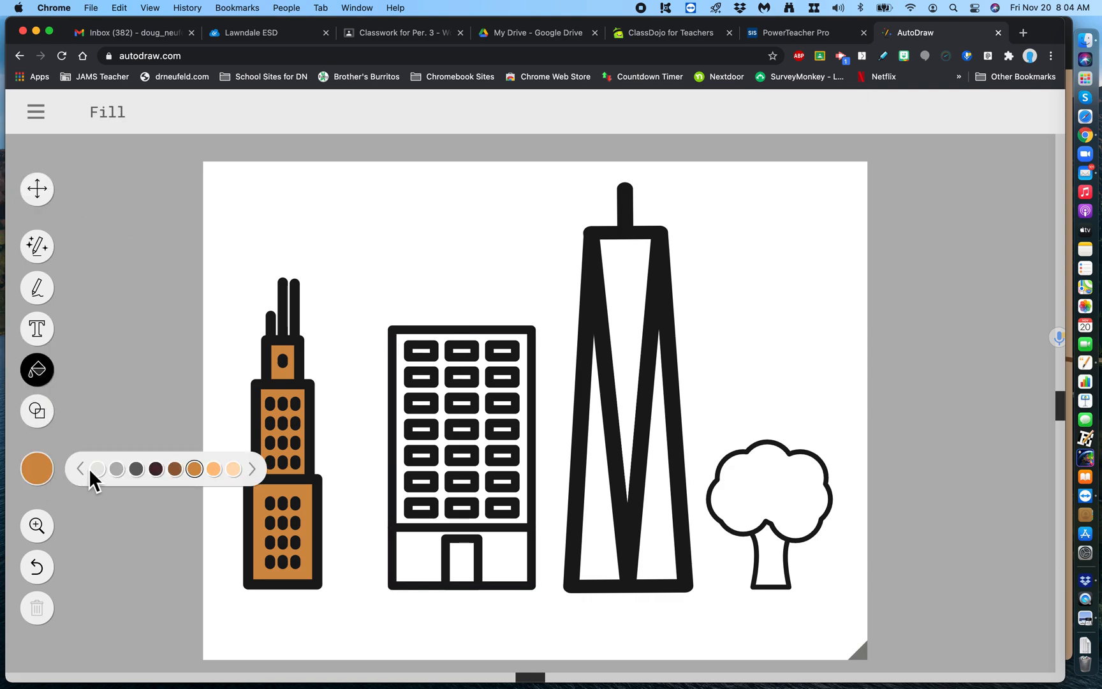
{"action": "left_click", "coordinate": [117, 470]}
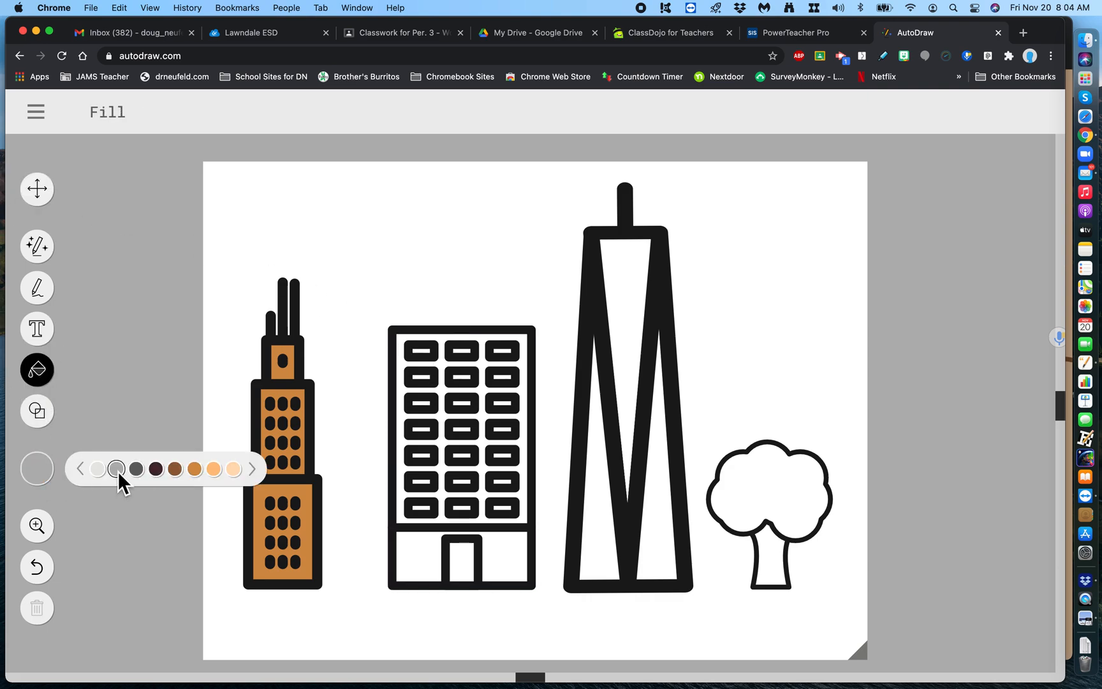
{"action": "left_click", "coordinate": [98, 469]}
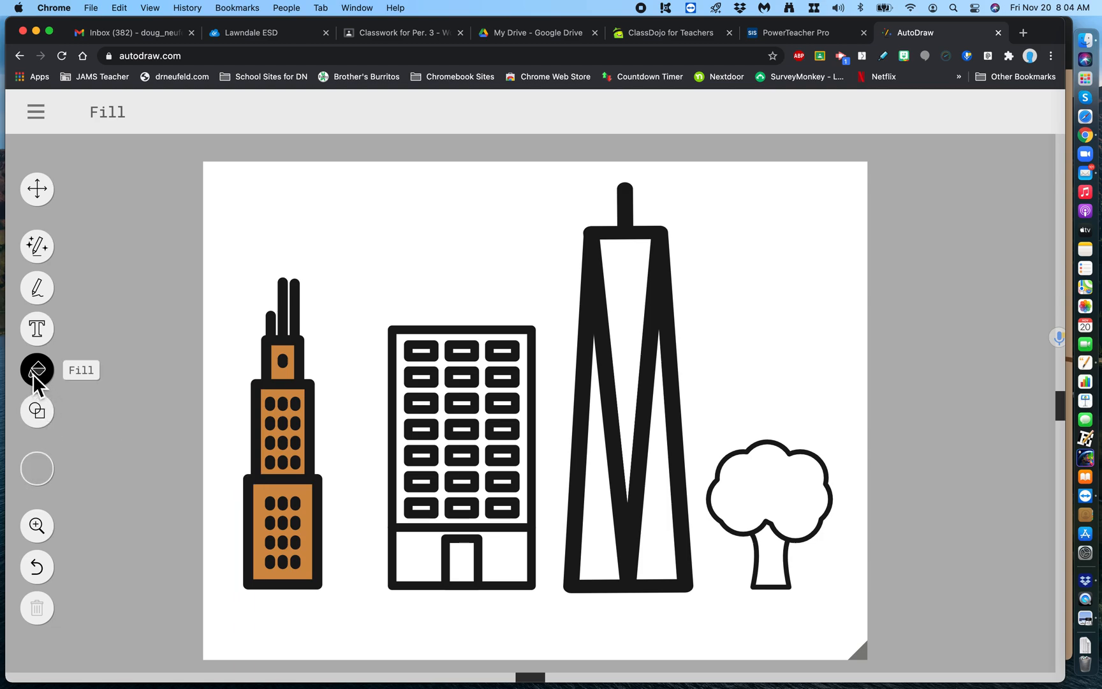
{"action": "left_click", "coordinate": [441, 439]}
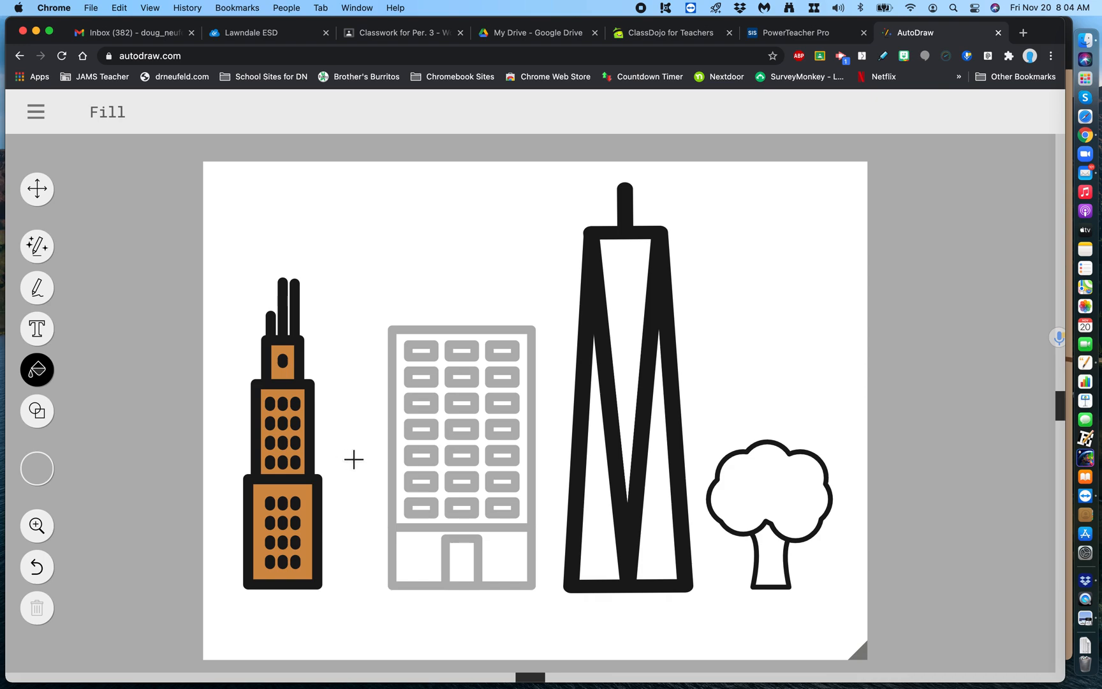
- Fill the office block's upper wall area around the windows with medium gray
{"action": "mouse_move", "coordinate": [56, 482]}
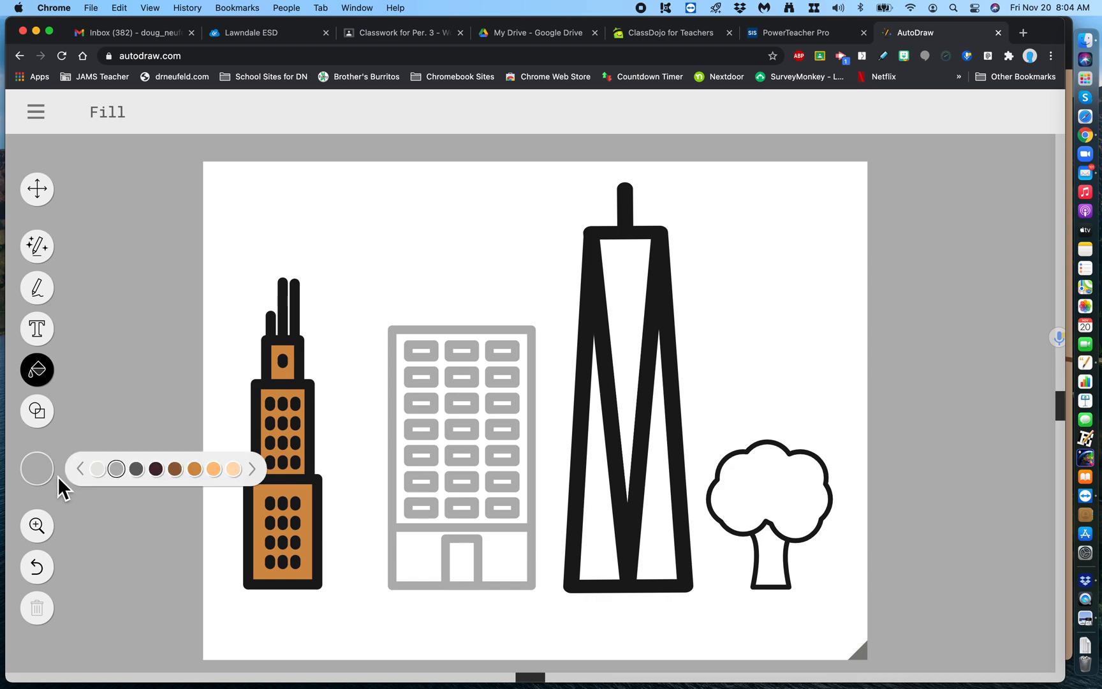
{"action": "left_click", "coordinate": [157, 472]}
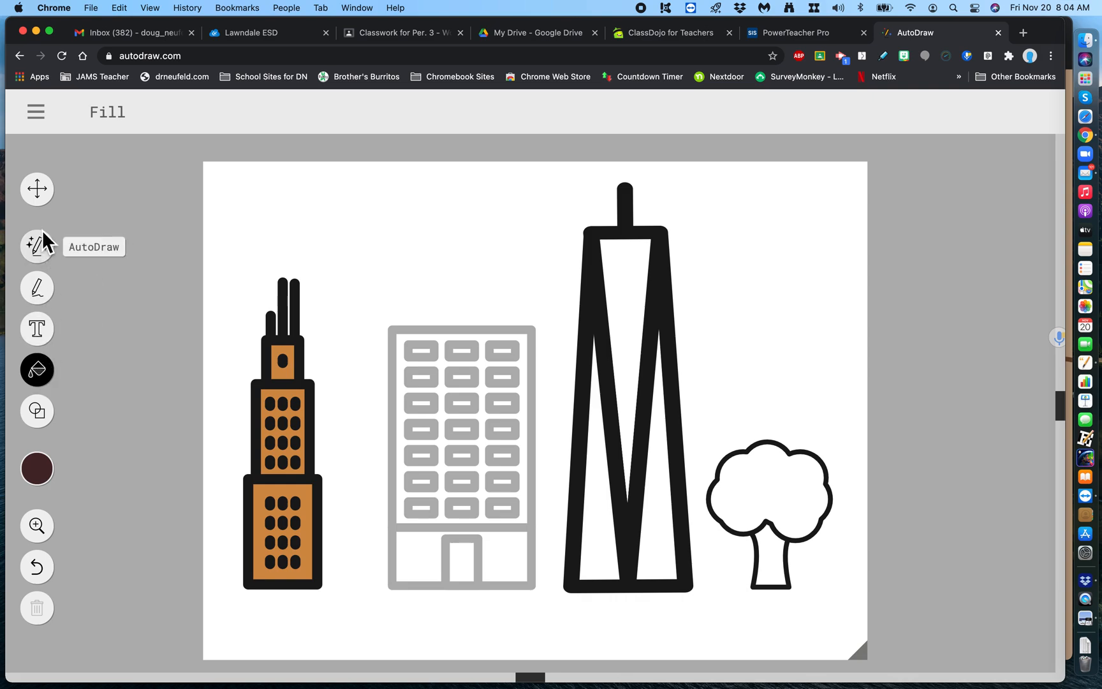
{"action": "left_click", "coordinate": [37, 188]}
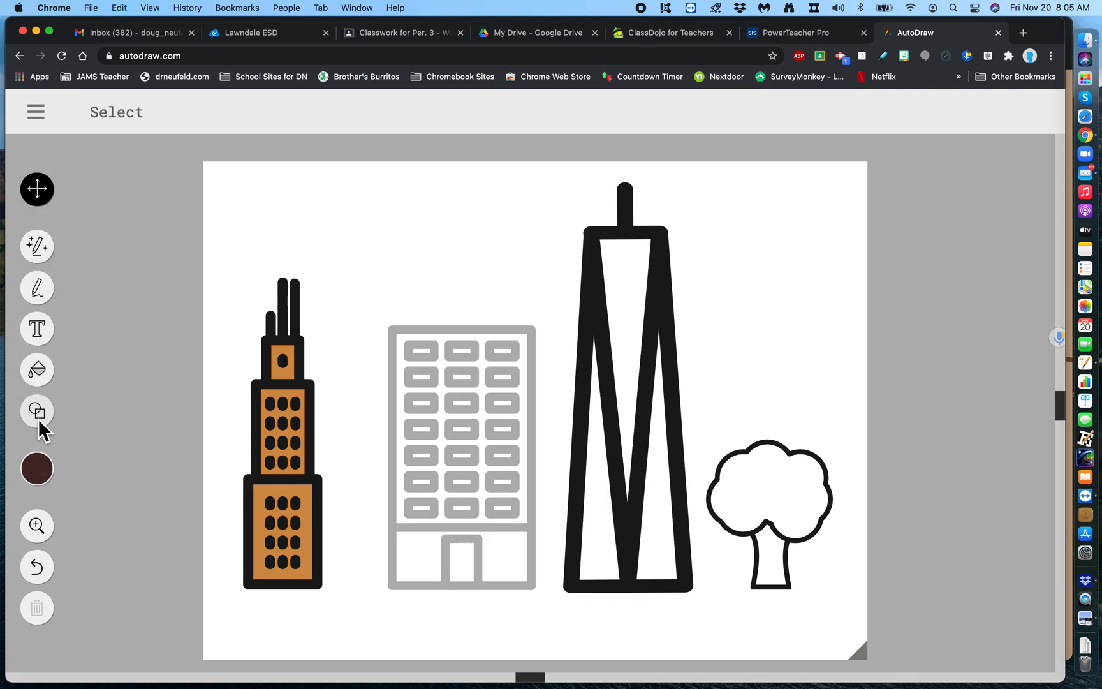
{"action": "left_click", "coordinate": [41, 371]}
{"action": "left_click", "coordinate": [37, 469]}
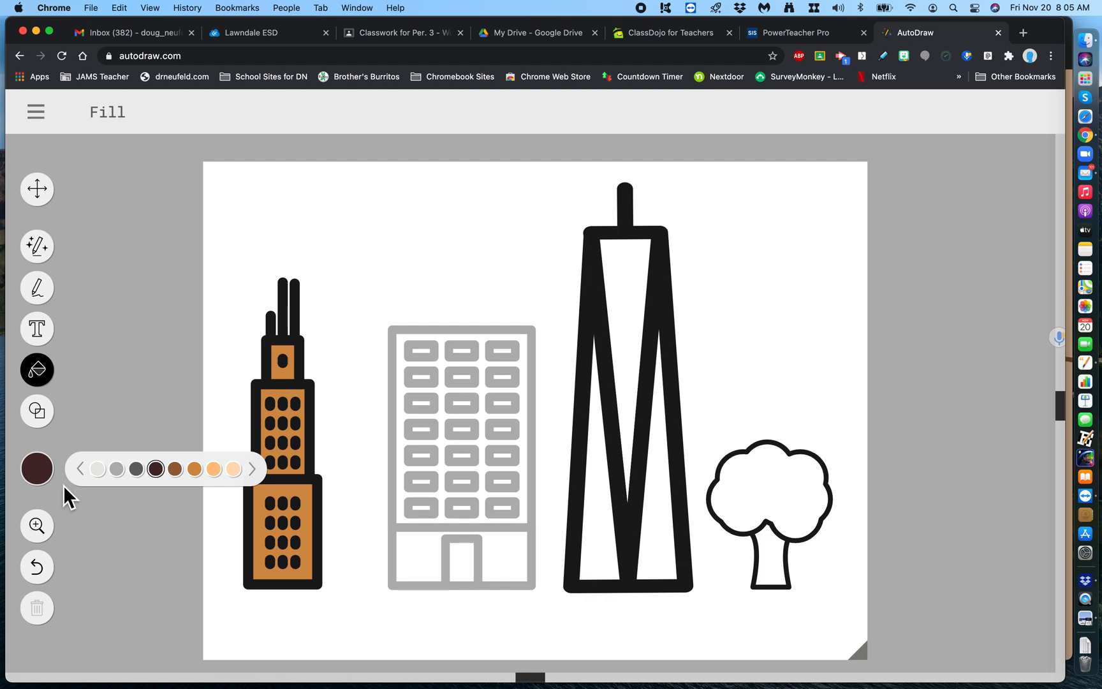
{"action": "left_click", "coordinate": [122, 475]}
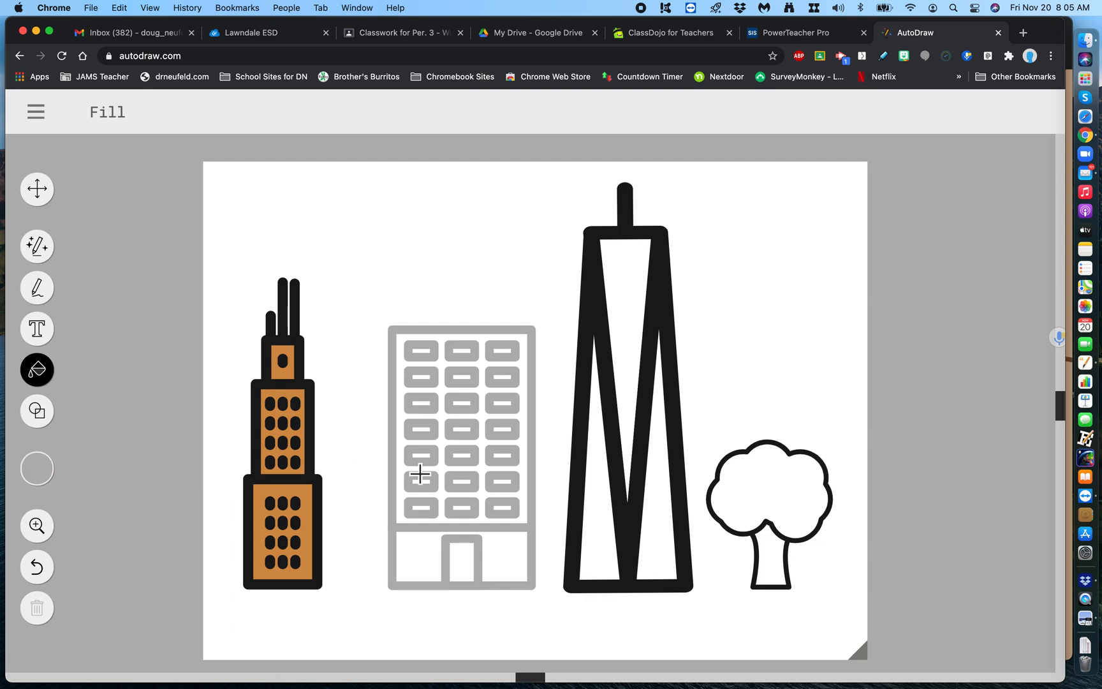
{"action": "left_click", "coordinate": [450, 474]}
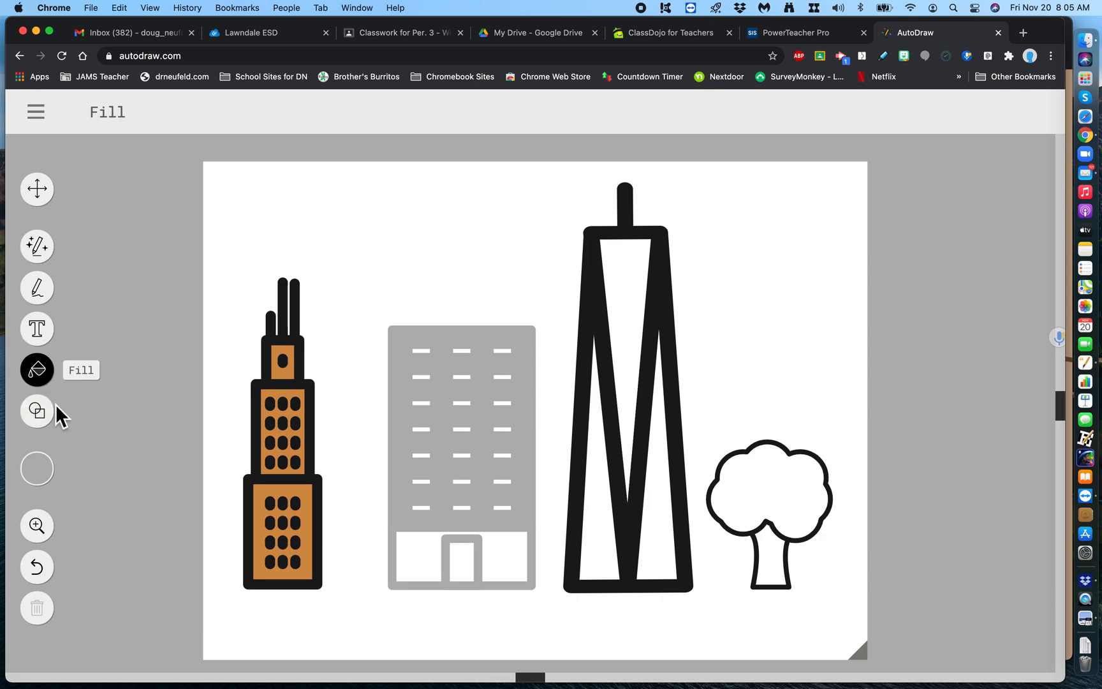
- Select the office block and set its outline and window frames back to black
{"action": "left_click", "coordinate": [47, 198]}
{"action": "left_click", "coordinate": [408, 349]}
{"action": "mouse_move", "coordinate": [36, 473]}
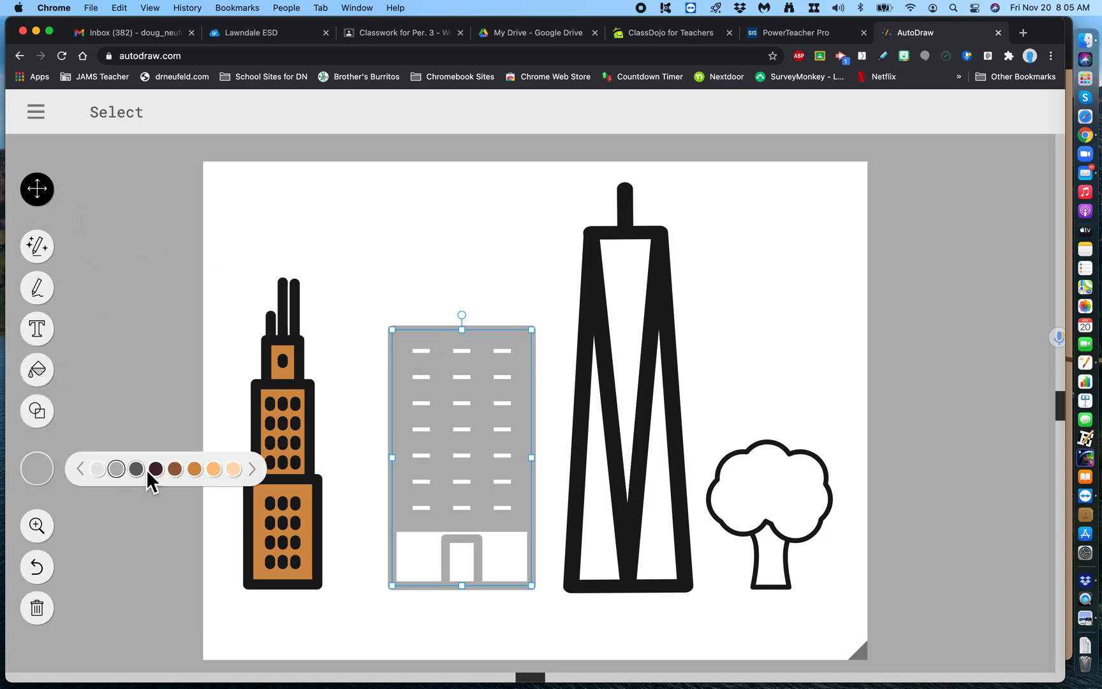
{"action": "left_click", "coordinate": [256, 472]}
{"action": "left_click", "coordinate": [256, 472]}
{"action": "left_click", "coordinate": [256, 472]}
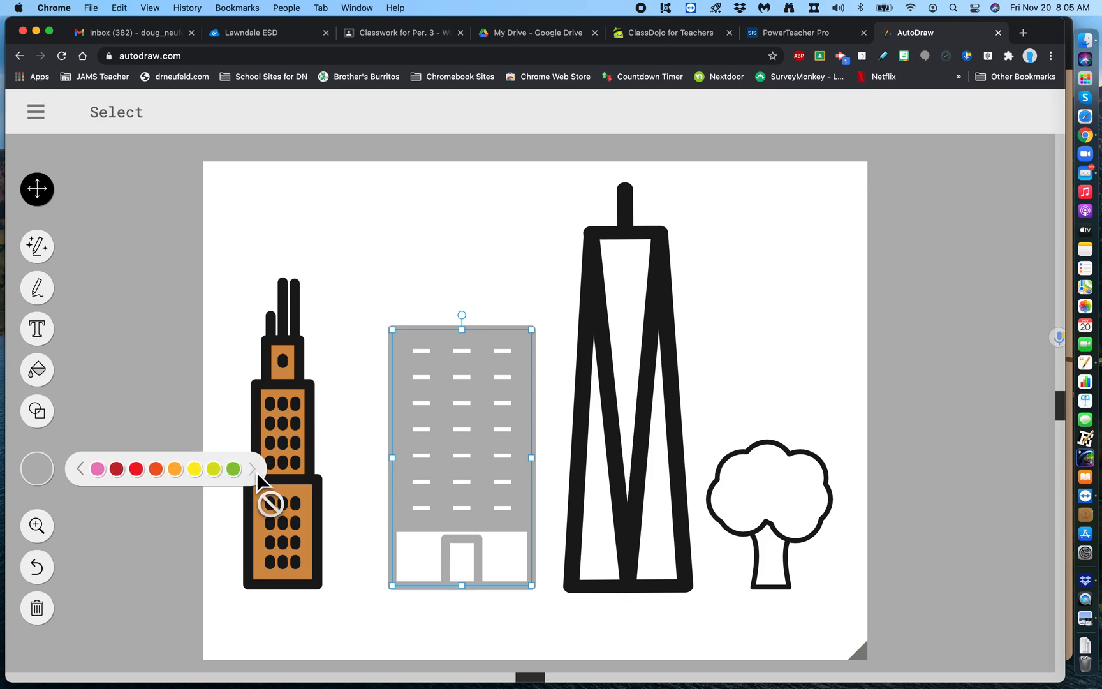
{"action": "left_click", "coordinate": [81, 470]}
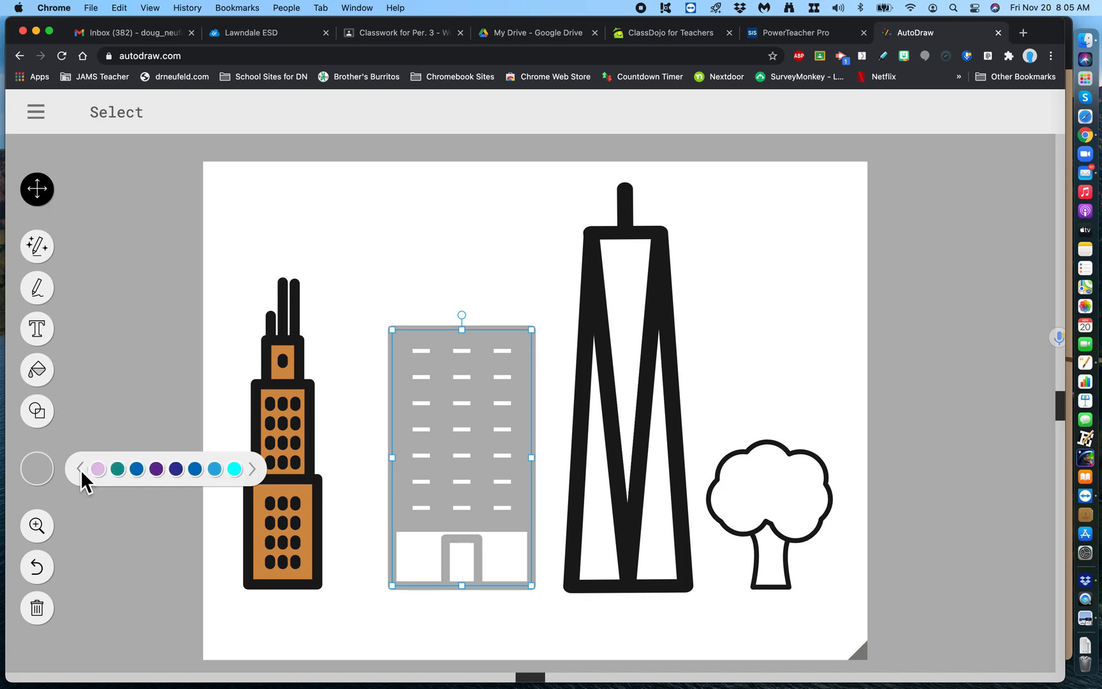
{"action": "left_click", "coordinate": [80, 470]}
{"action": "left_click", "coordinate": [81, 469]}
{"action": "left_click", "coordinate": [214, 470]}
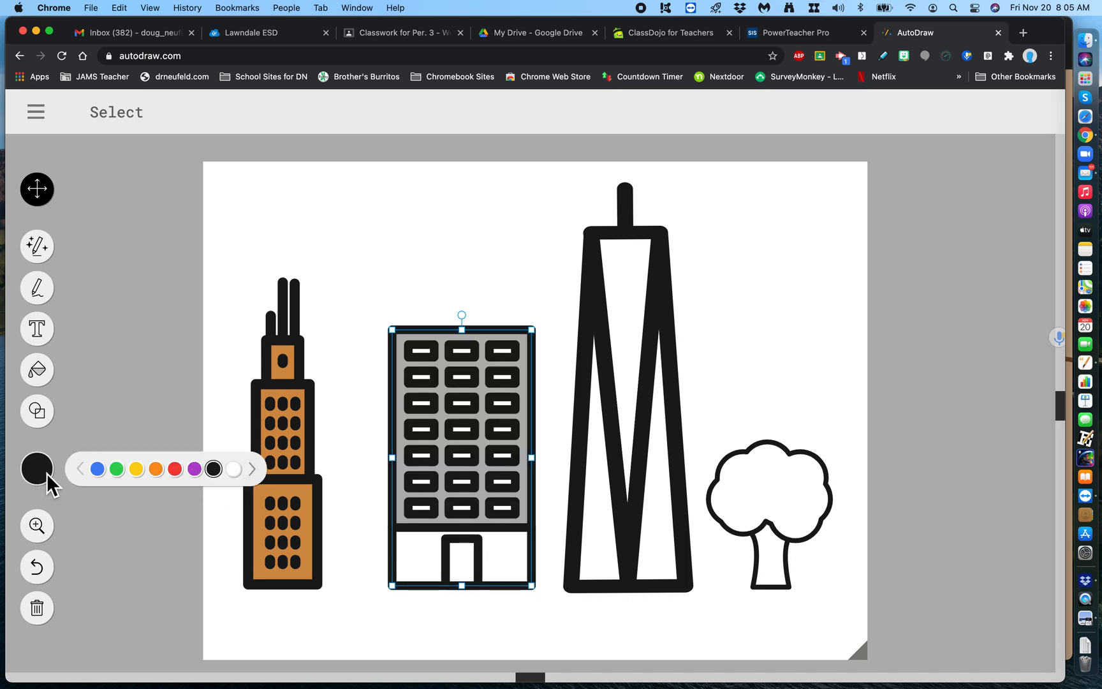
- Fill the office block's ground-floor wall around the door with red
{"action": "left_click", "coordinate": [37, 371]}
{"action": "mouse_move", "coordinate": [43, 470]}
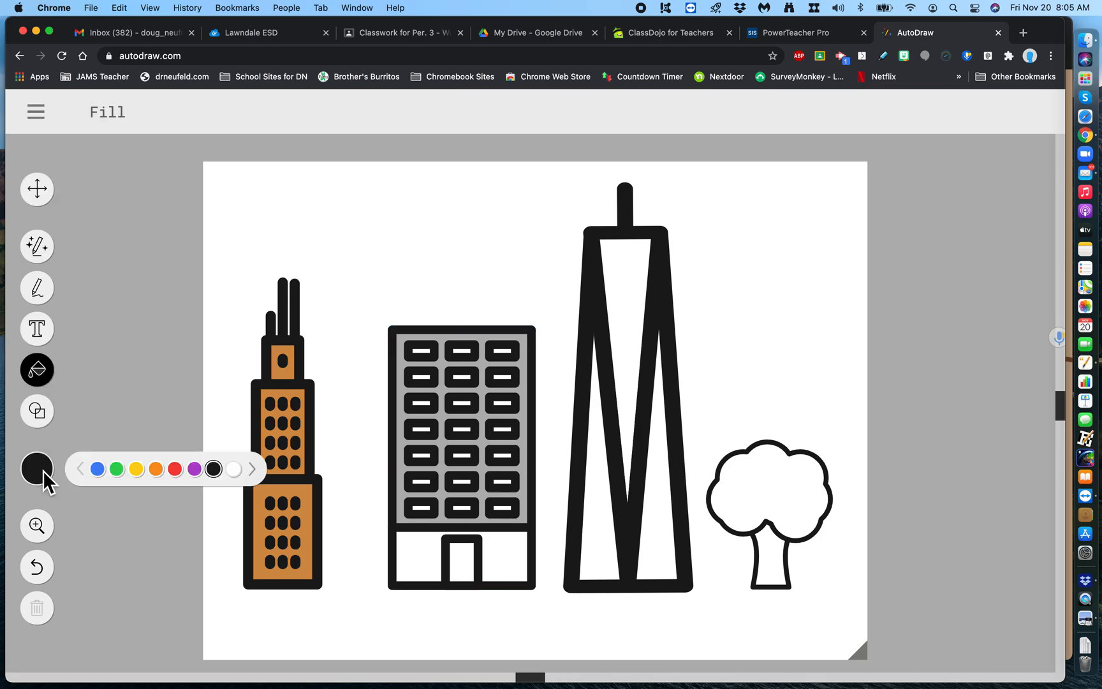
{"action": "left_click", "coordinate": [173, 474]}
{"action": "left_click", "coordinate": [414, 562]}
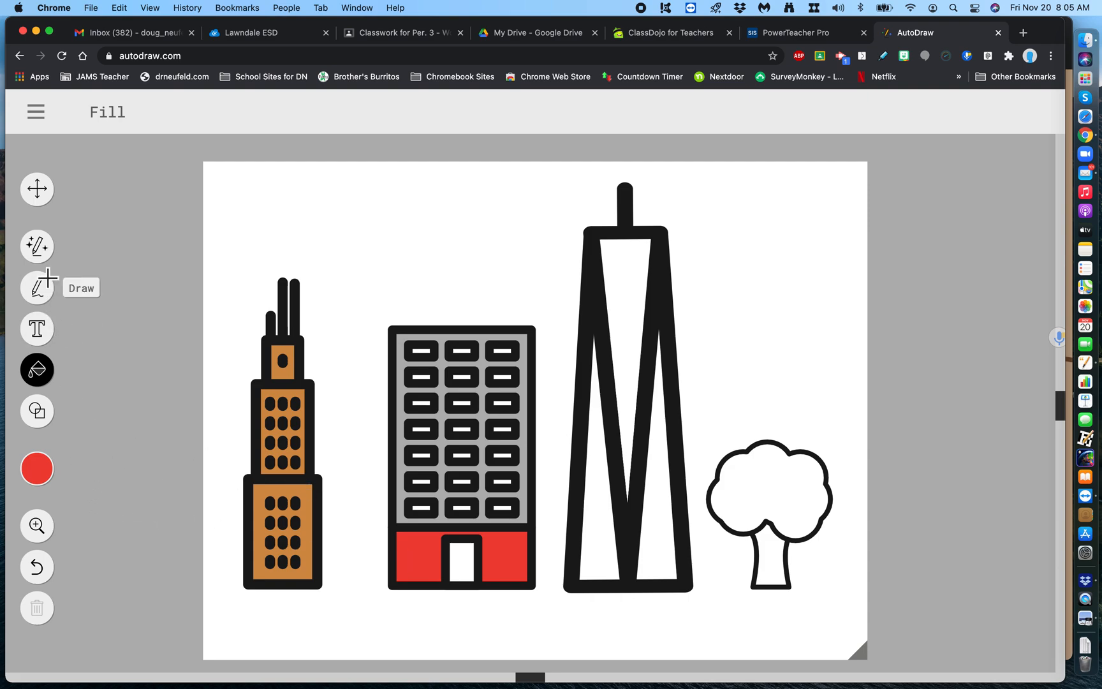
- Fill the two narrow triangles at the base of the tall tower with green
{"action": "left_click", "coordinate": [40, 191]}
{"action": "left_click", "coordinate": [598, 352]}
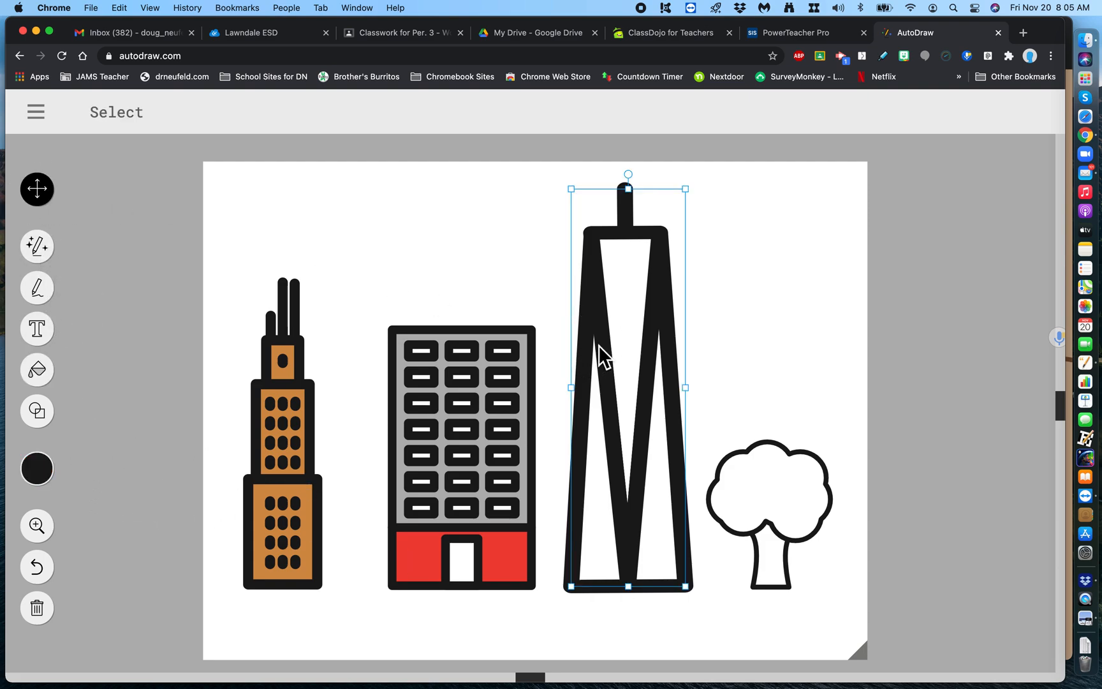
{"action": "left_click", "coordinate": [38, 370]}
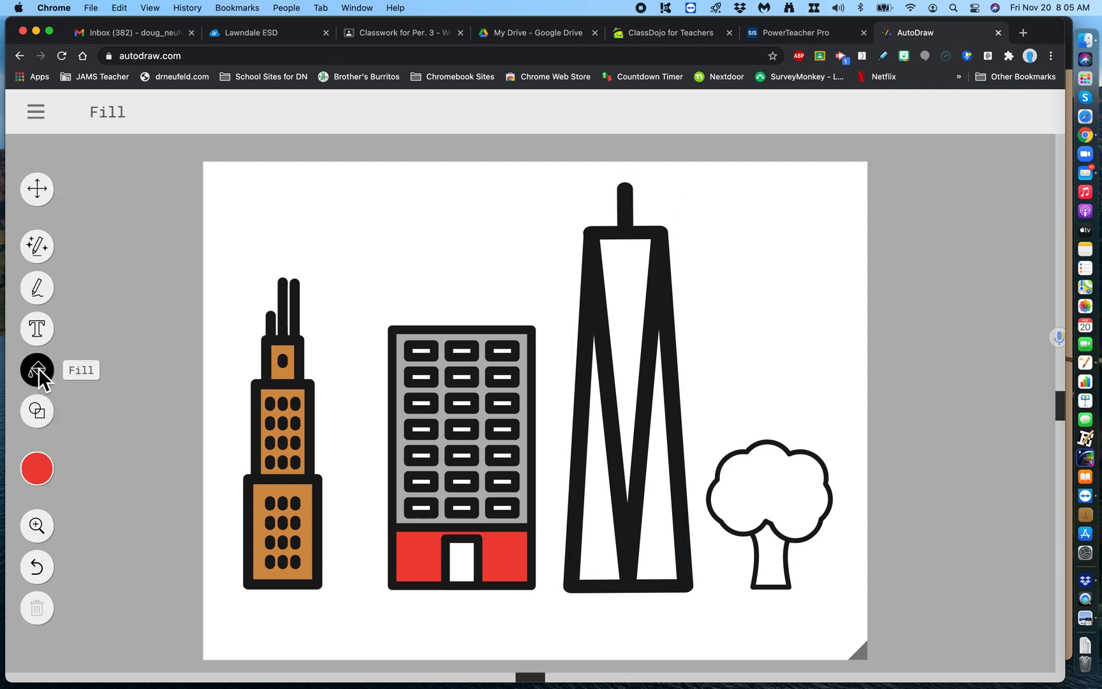
{"action": "left_click", "coordinate": [39, 475]}
{"action": "left_click", "coordinate": [116, 470]}
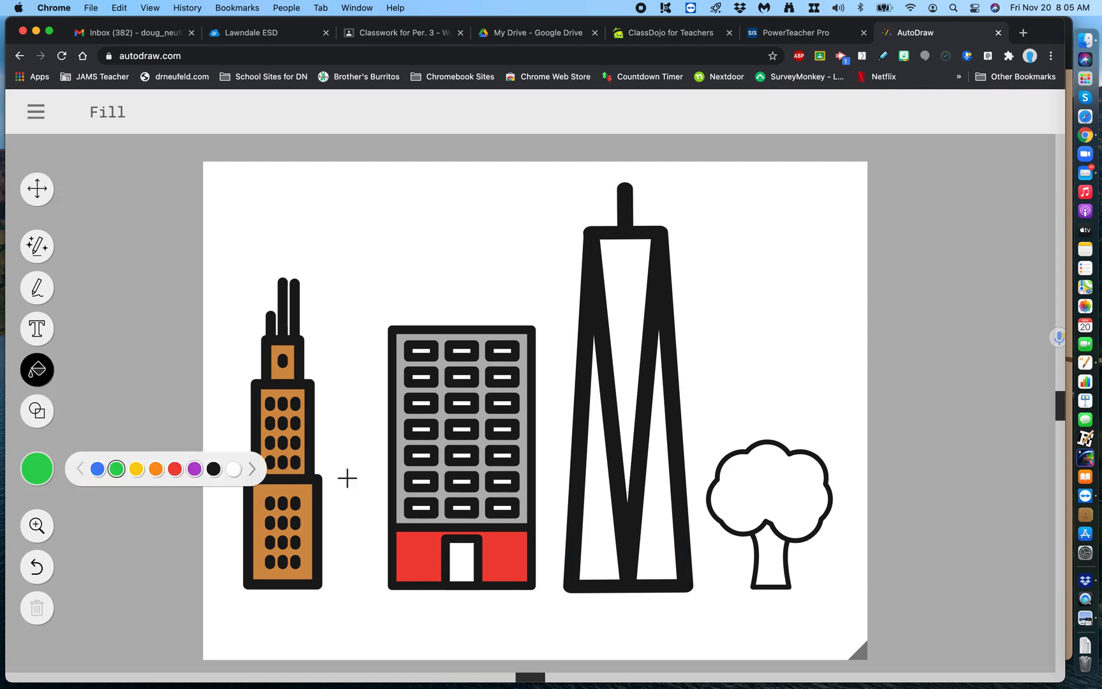
{"action": "left_click", "coordinate": [590, 492]}
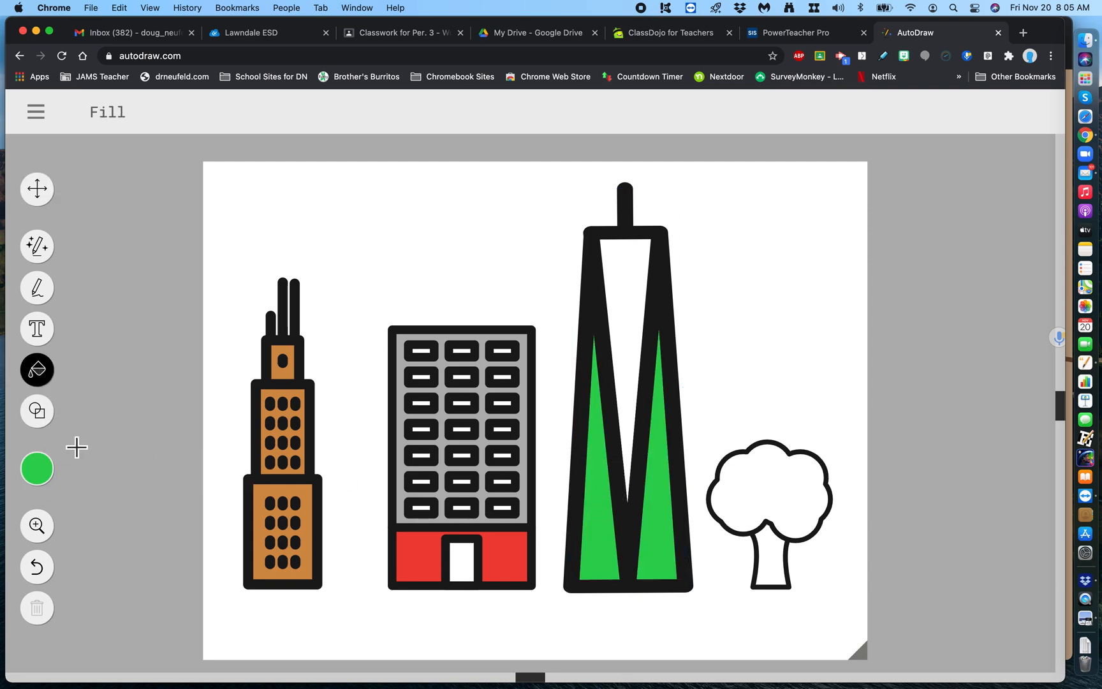
- Fill the inverted central triangle of the tall tower with yellow
{"action": "left_click", "coordinate": [40, 475]}
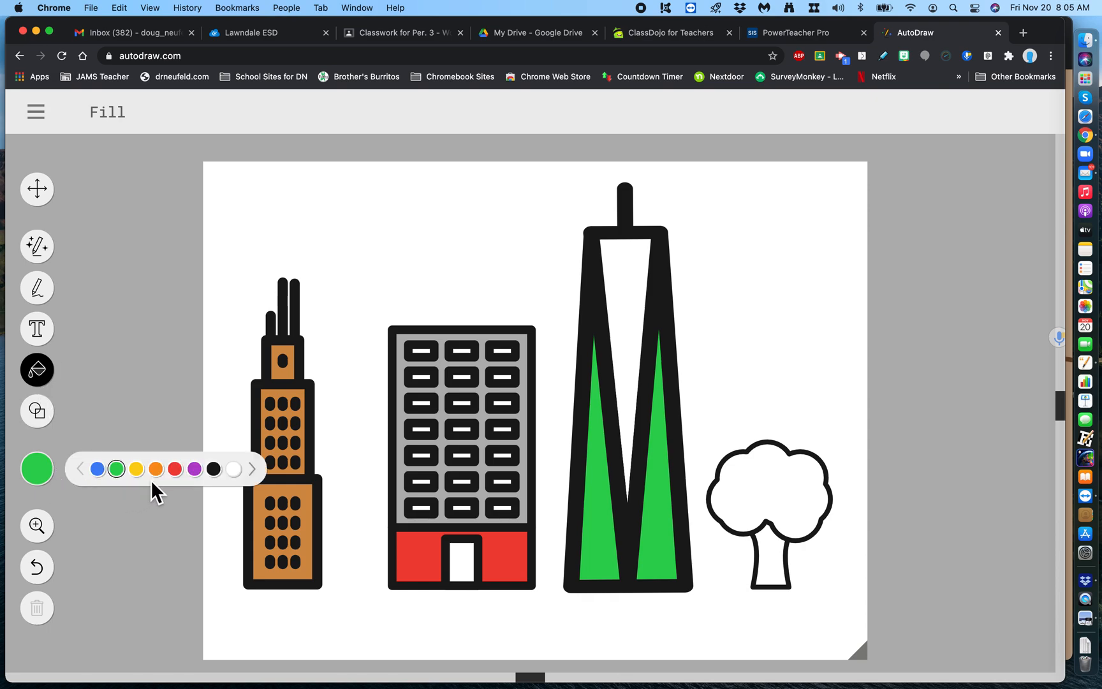
{"action": "left_click", "coordinate": [135, 470]}
{"action": "left_click", "coordinate": [630, 292]}
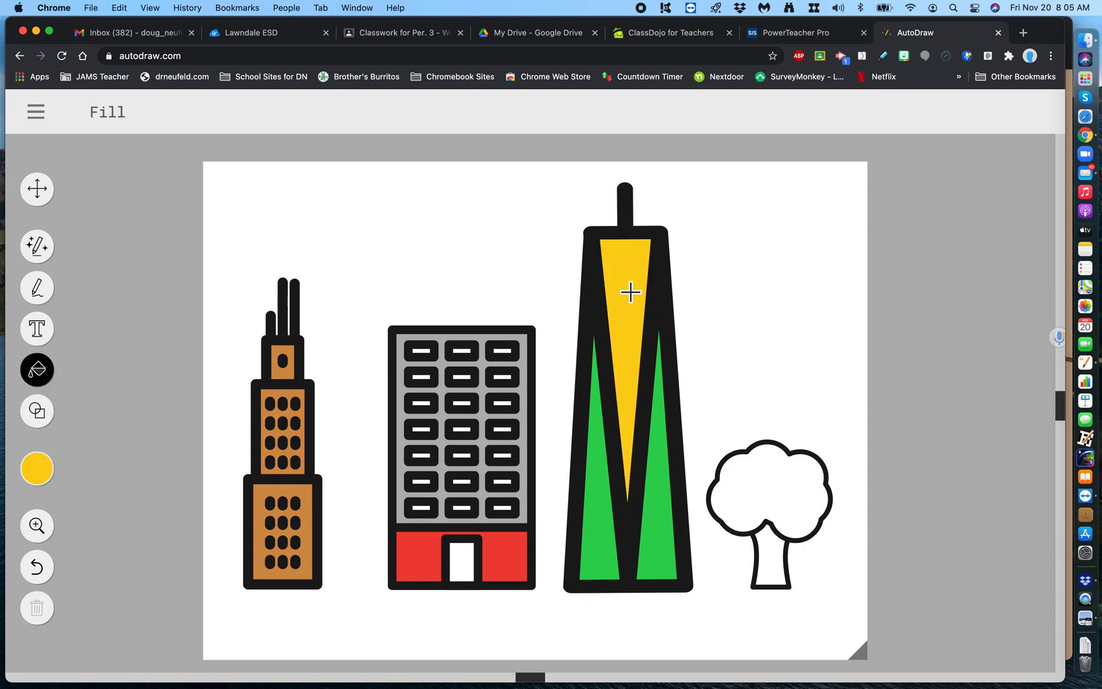
- Fill the tree's crown with green and its trunk with brown
{"action": "left_click", "coordinate": [46, 479]}
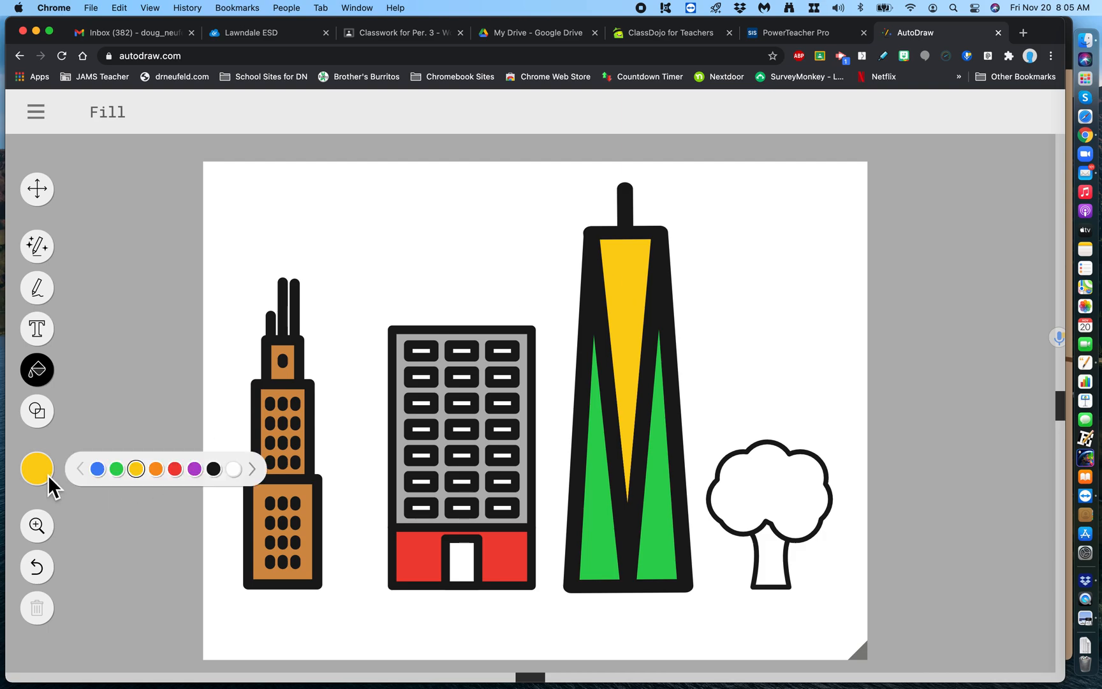
{"action": "left_click", "coordinate": [117, 470]}
{"action": "left_click", "coordinate": [806, 492]}
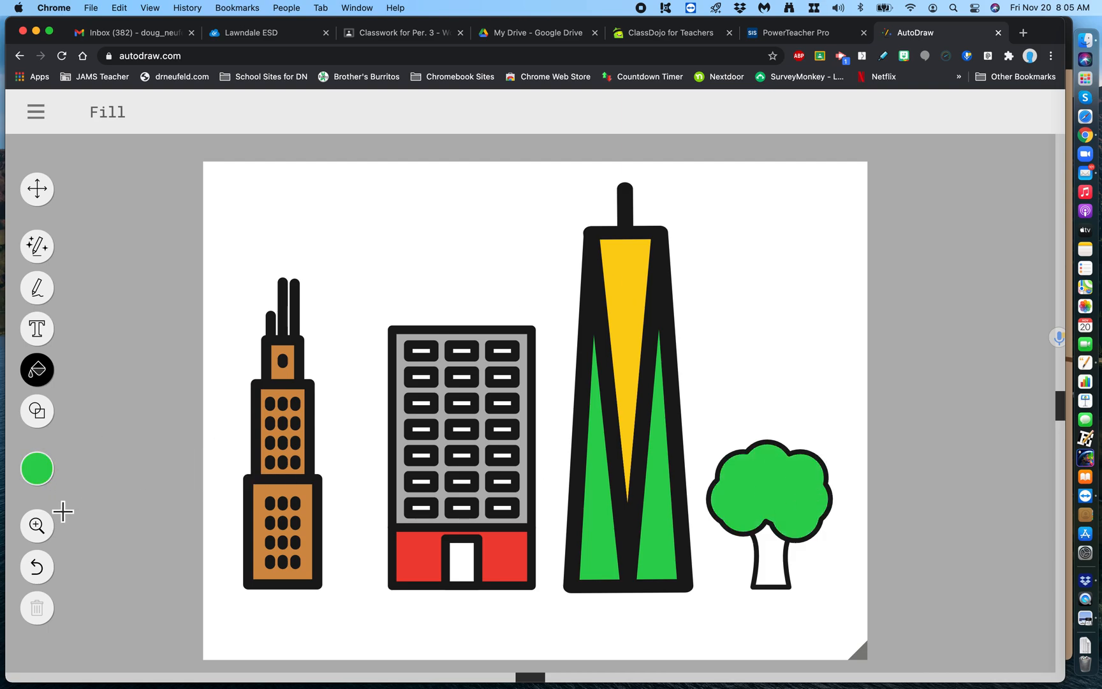
{"action": "left_click", "coordinate": [55, 476]}
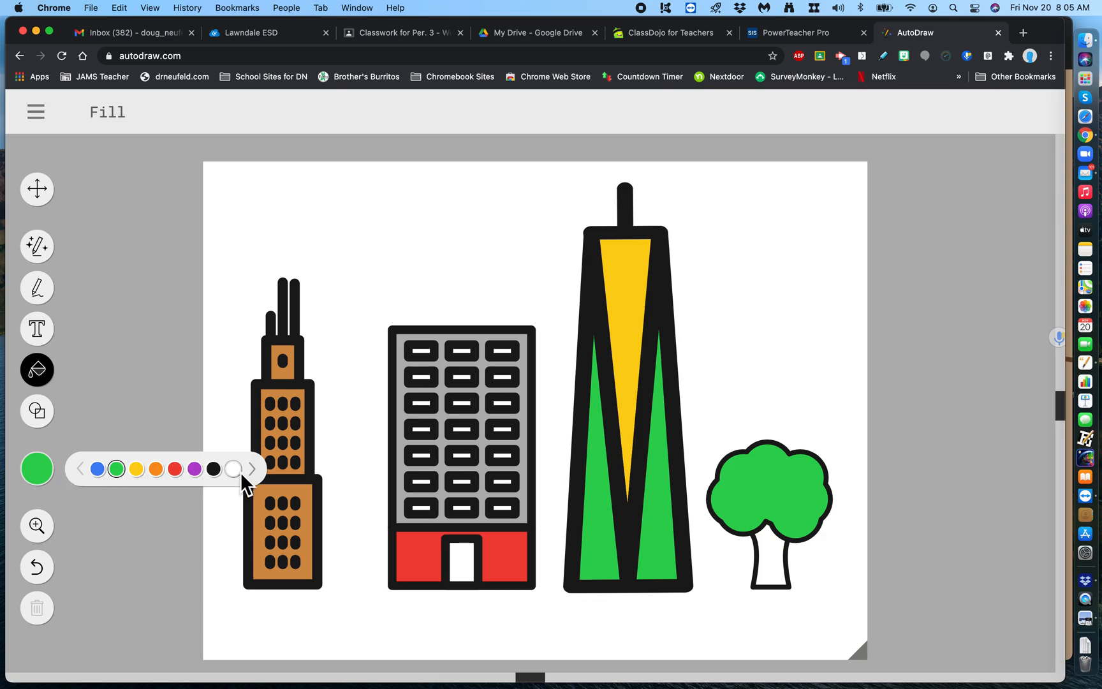
{"action": "left_click", "coordinate": [258, 472]}
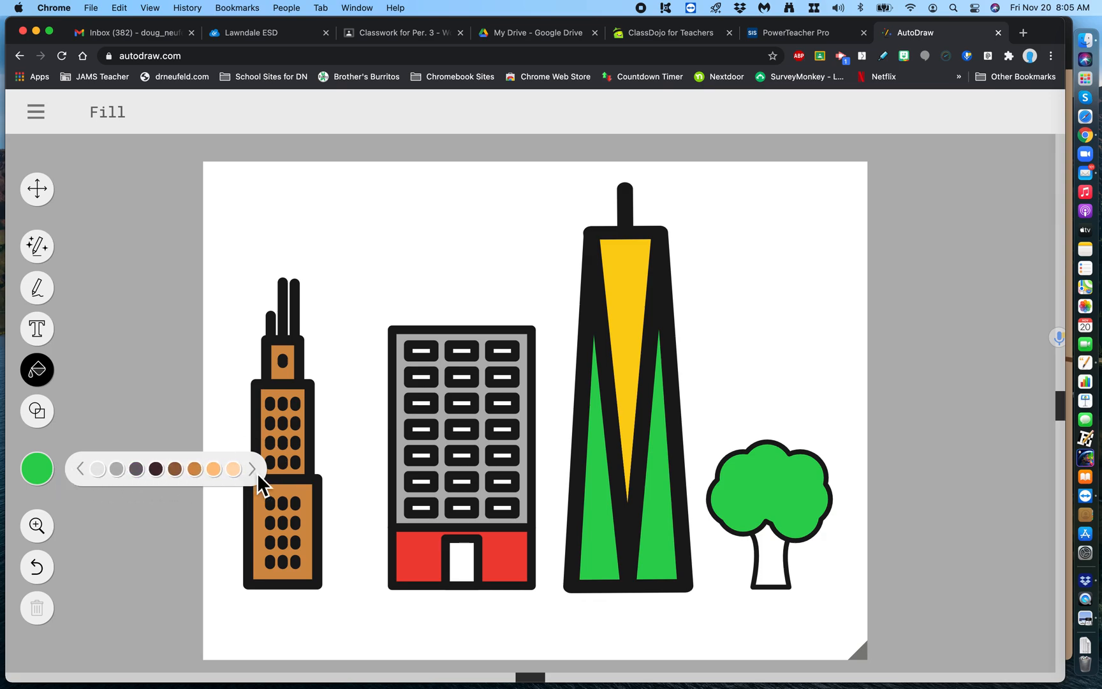
{"action": "left_click", "coordinate": [176, 471]}
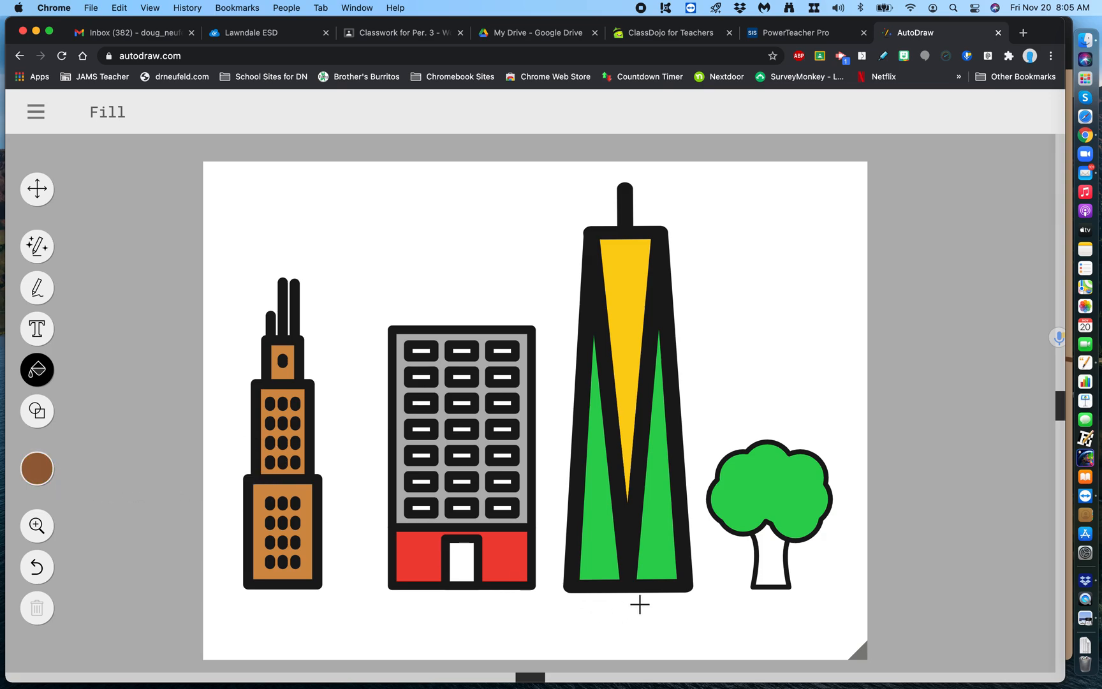
{"action": "left_click", "coordinate": [776, 578]}
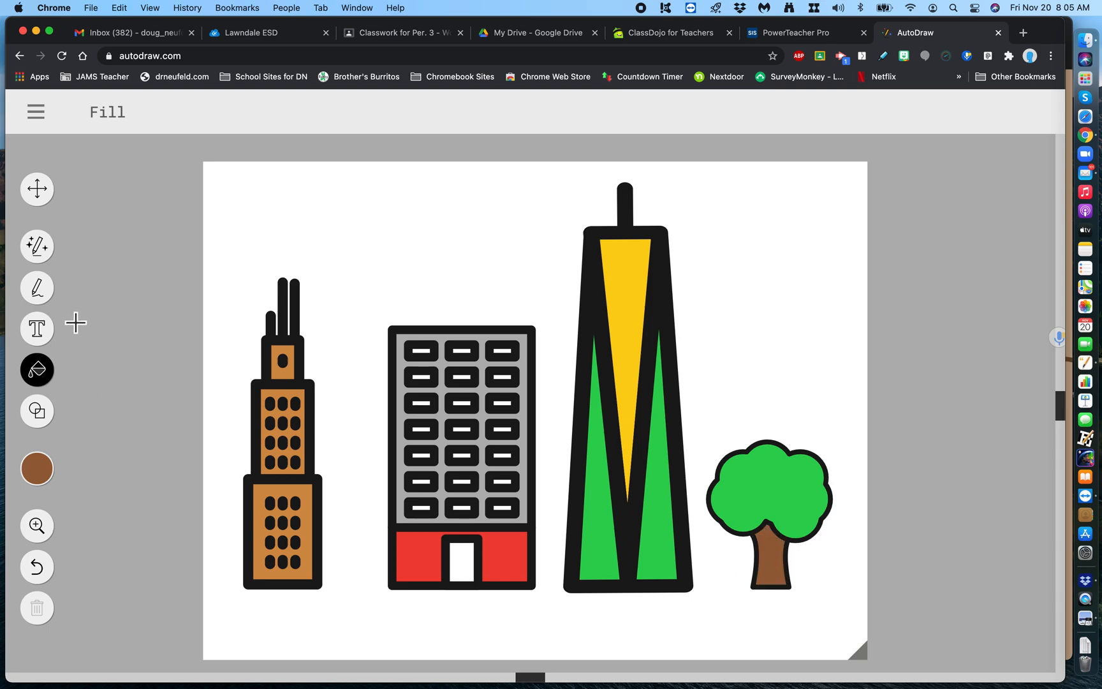
- Fill the whole background behind the buildings and tree with light turquoise
{"action": "left_click", "coordinate": [37, 412]}
{"action": "left_click", "coordinate": [35, 369]}
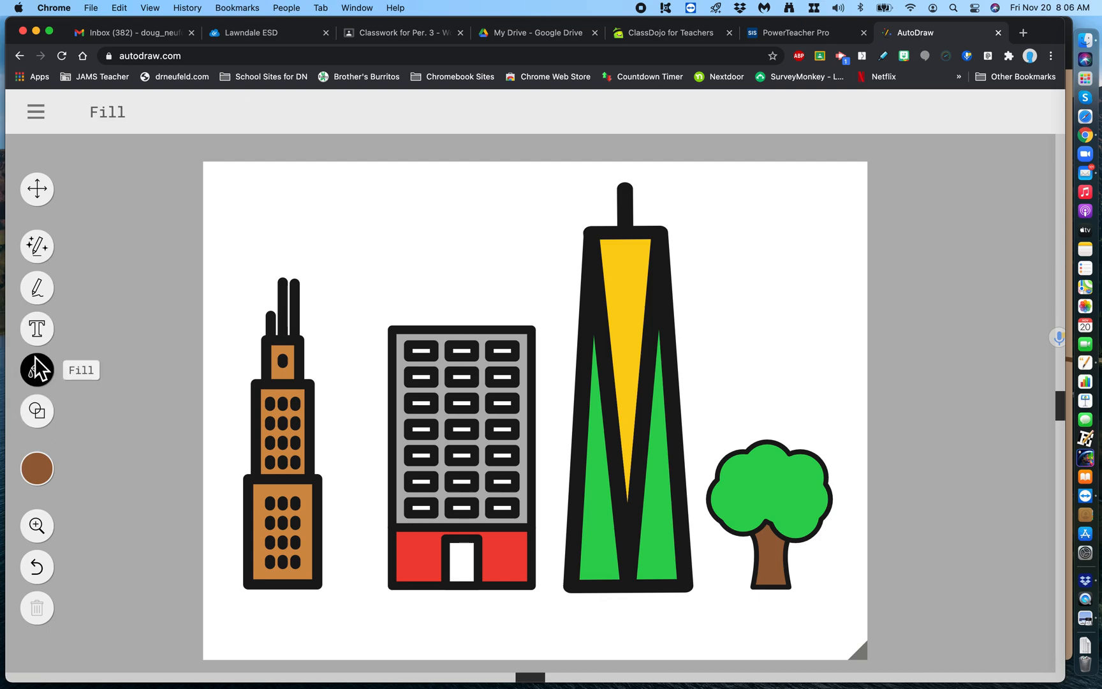
{"action": "left_click", "coordinate": [46, 463]}
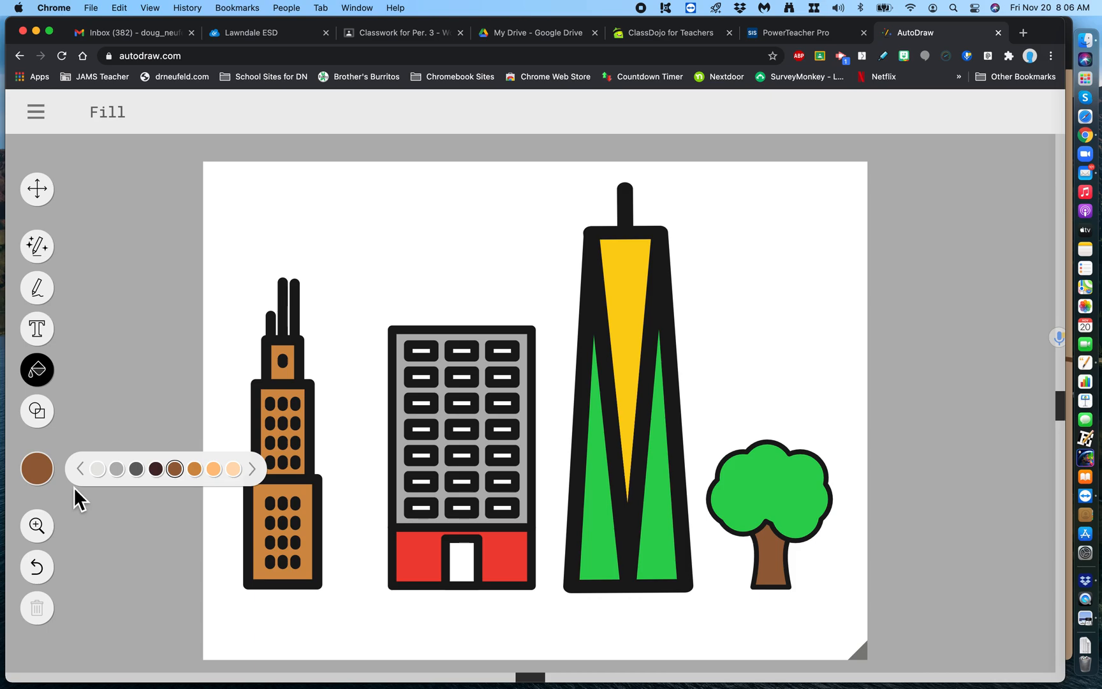
{"action": "mouse_move", "coordinate": [52, 471]}
{"action": "left_click", "coordinate": [254, 469]}
{"action": "left_click", "coordinate": [117, 472]}
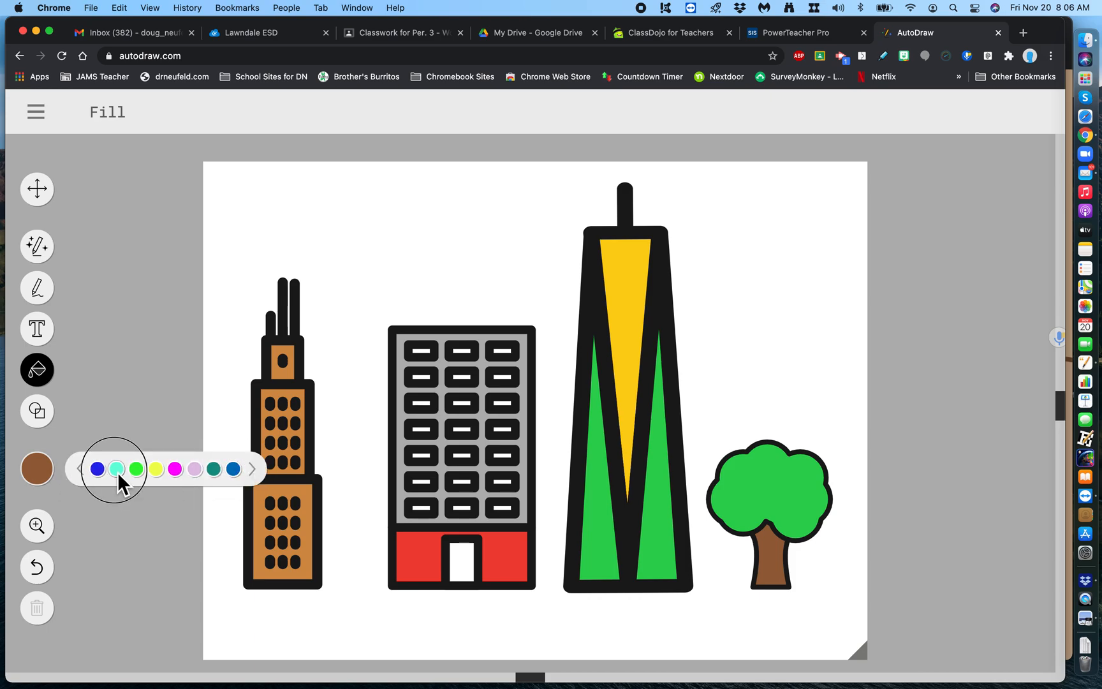
{"action": "left_click", "coordinate": [281, 214]}
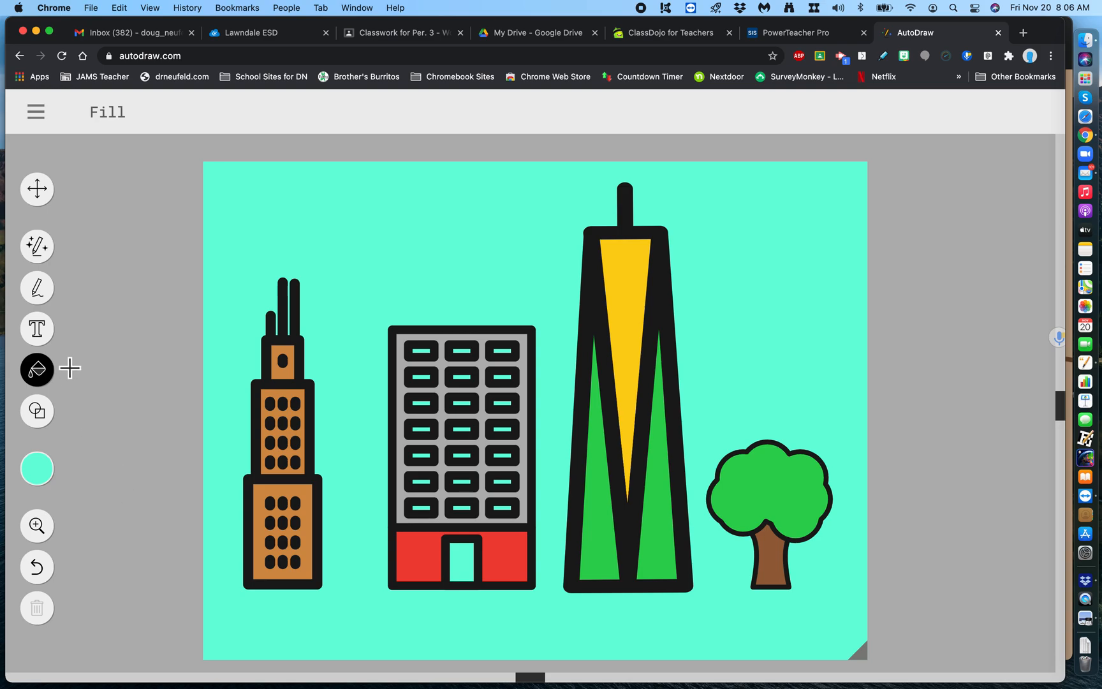
- Move the gray office block up and over the brown skyscraper, and send it behind the skyscraper
{"action": "left_click", "coordinate": [37, 188]}
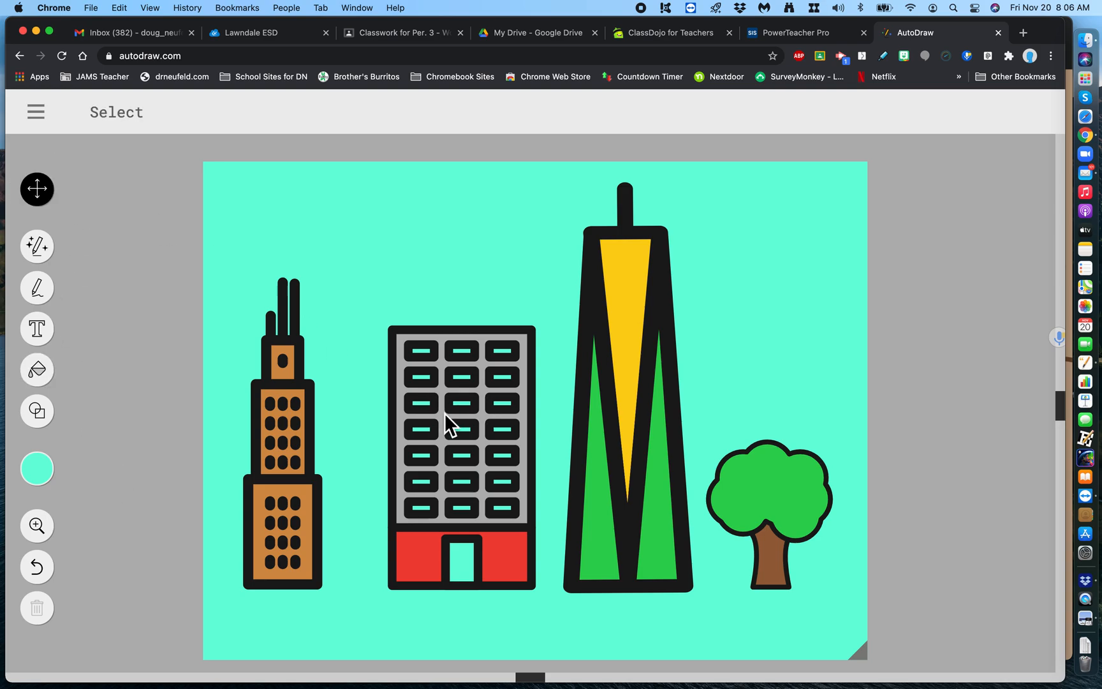
{"action": "left_click_drag", "start_coordinate": [444, 413], "coordinate": [349, 305]}
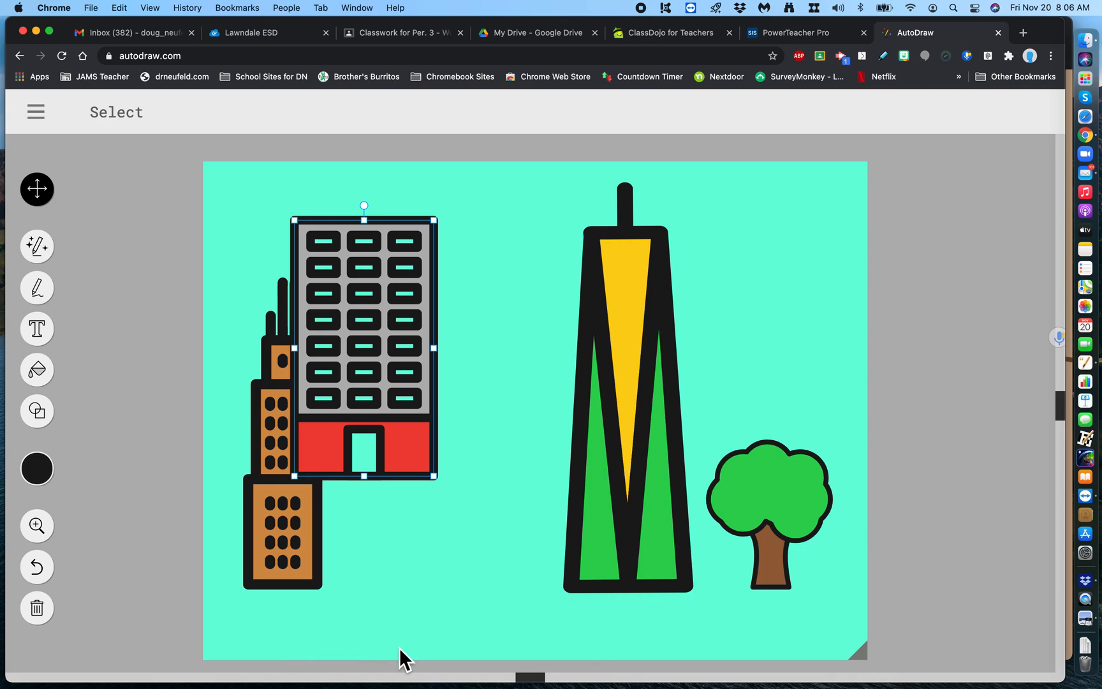
{"action": "key", "text": "super+Down"}
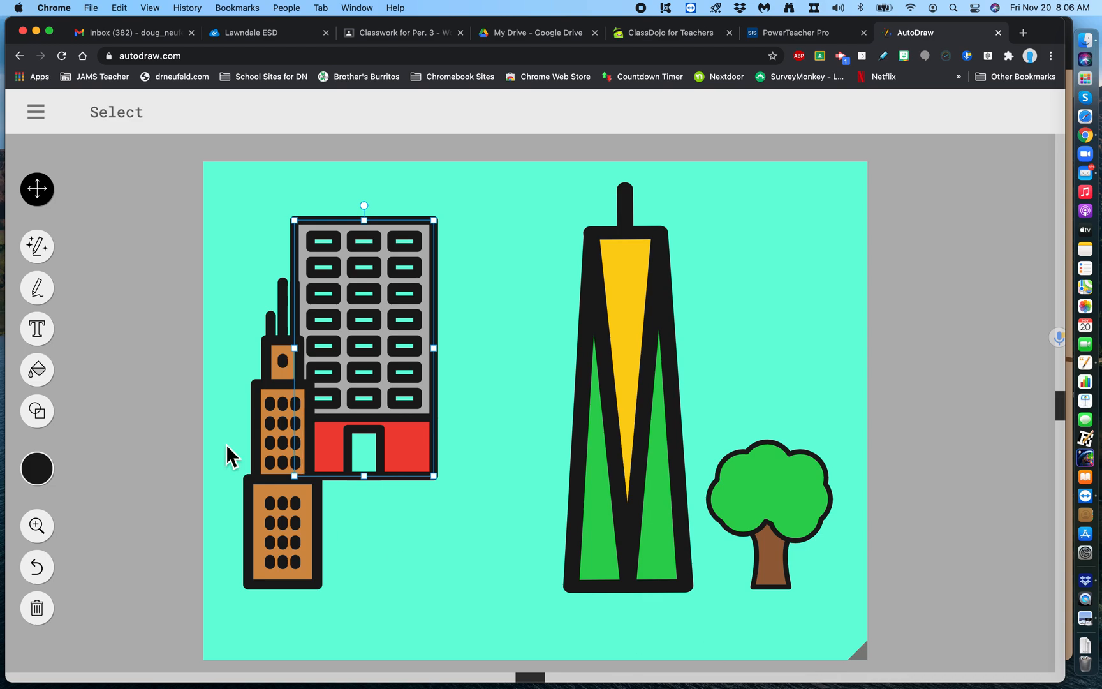
- Move the tree up so its crown overlaps the edge of the tall tower
{"action": "left_click", "coordinate": [33, 188]}
{"action": "left_click_drag", "start_coordinate": [764, 494], "coordinate": [709, 397]}
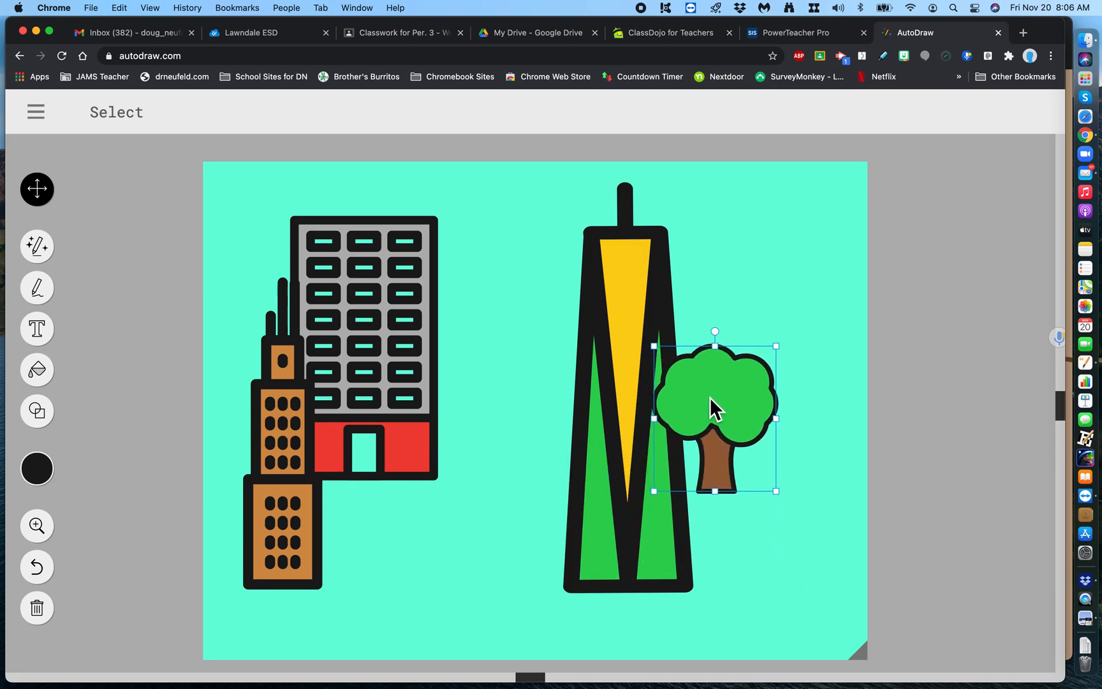
- Try bringing the tall tower in front of the tree and drawing a circle beside the office block, and undo both
{"action": "left_click", "coordinate": [635, 297]}
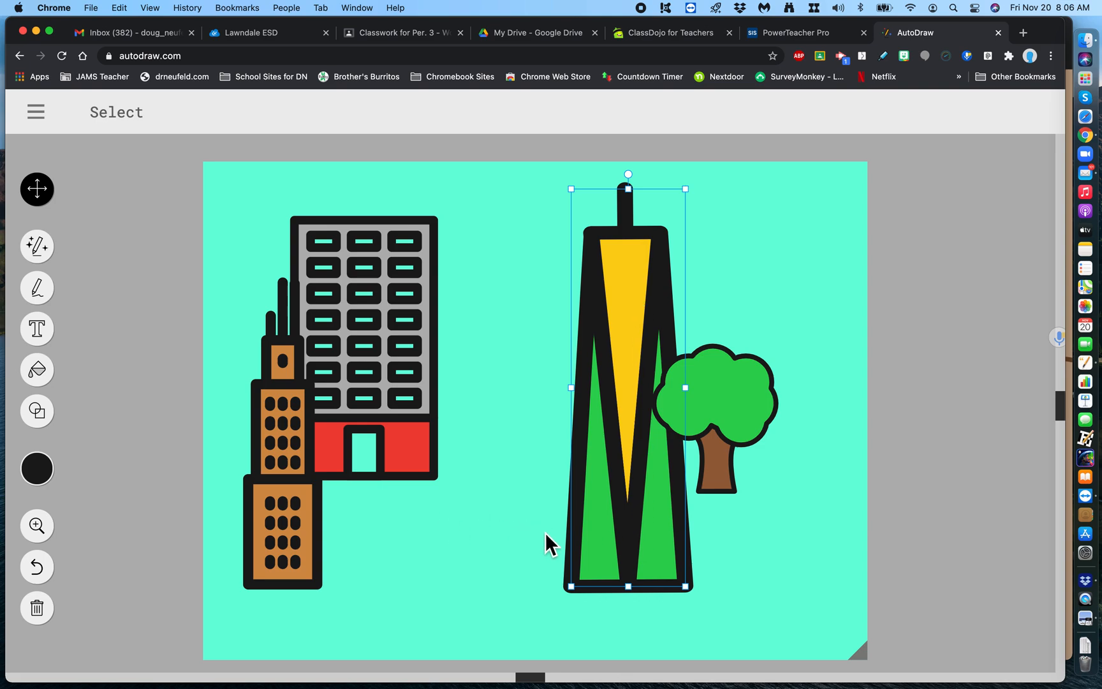
{"action": "key", "text": "super+Up"}
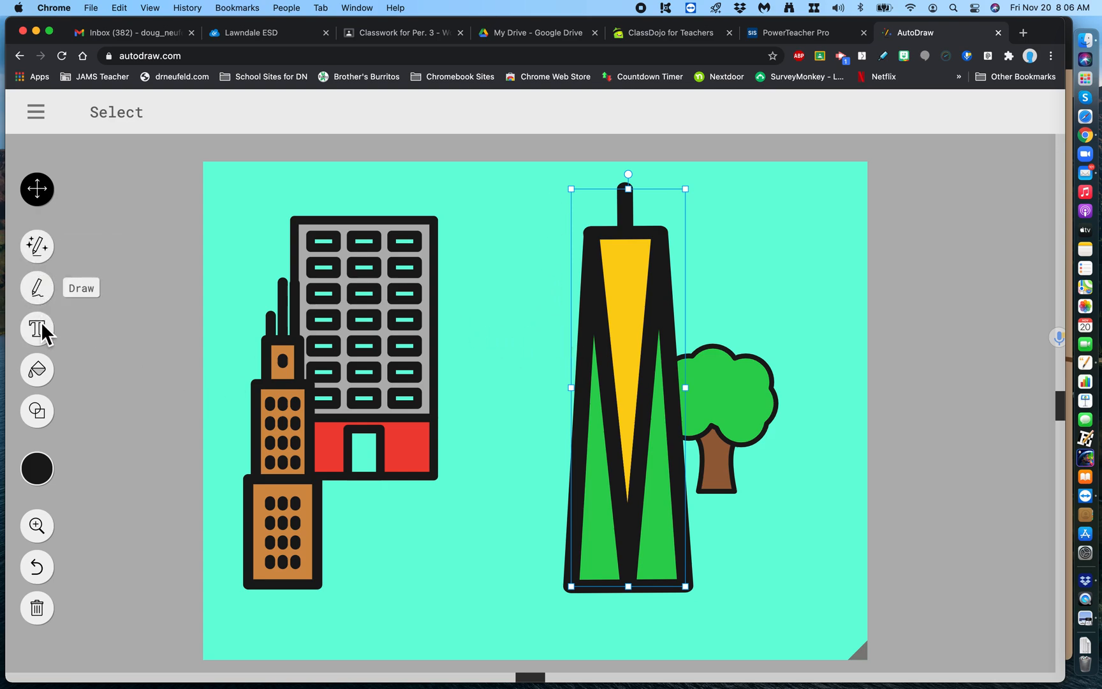
{"action": "left_click", "coordinate": [39, 408]}
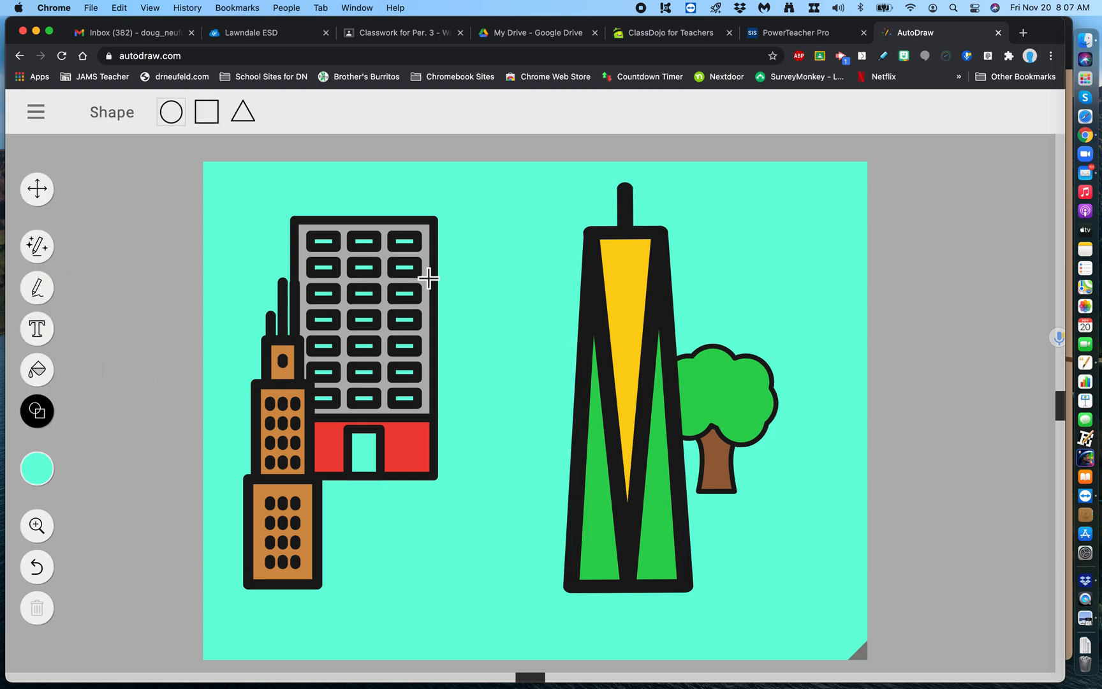
{"action": "left_click_drag", "start_coordinate": [464, 244], "coordinate": [461, 170]}
{"action": "key", "text": "super+z"}
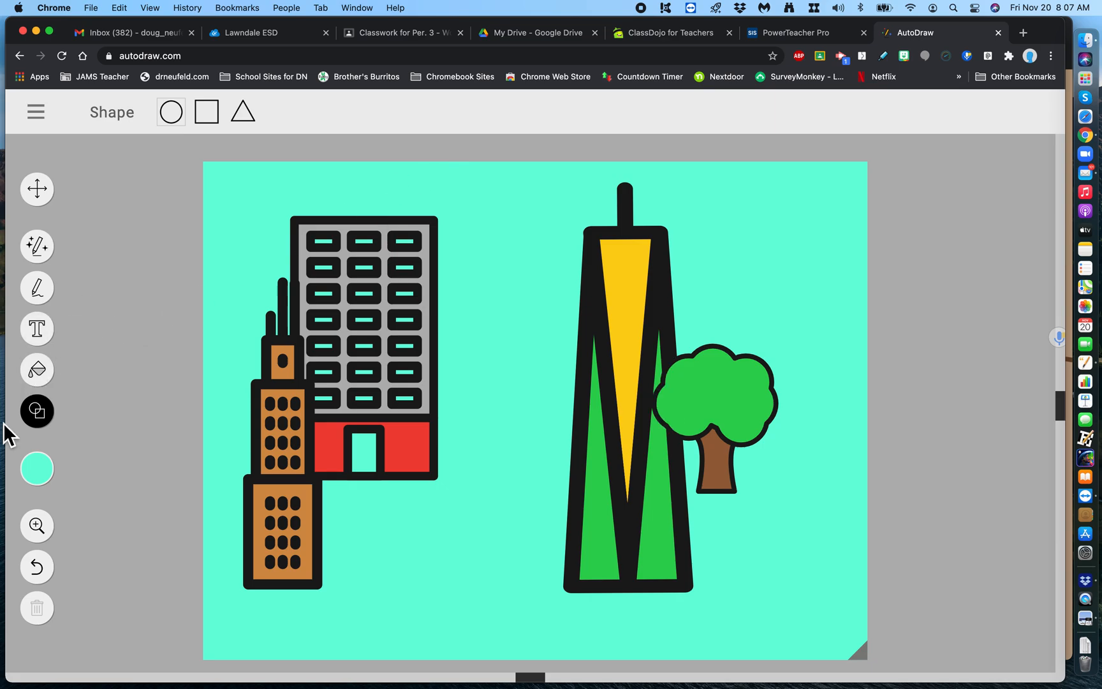
{"action": "left_click", "coordinate": [40, 413]}
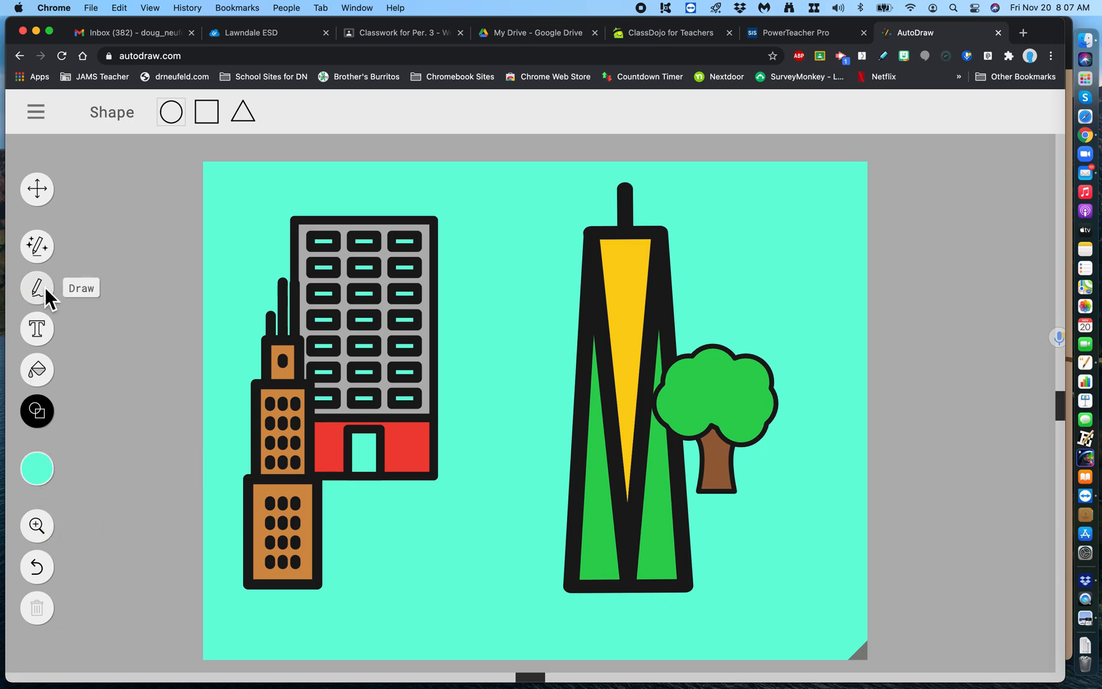
- With the AutoDraw tool, sketch two tall lines tapering upward between the office block and the tall tower in very dark brown
{"action": "left_click", "coordinate": [43, 250]}
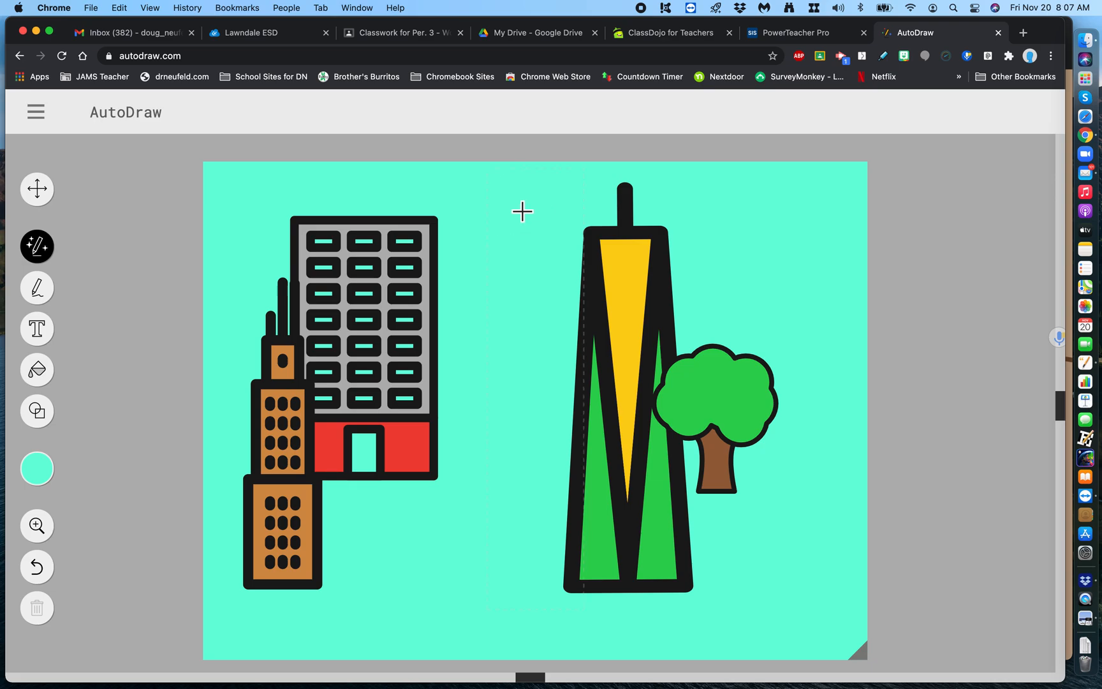
{"action": "left_click", "coordinate": [37, 470]}
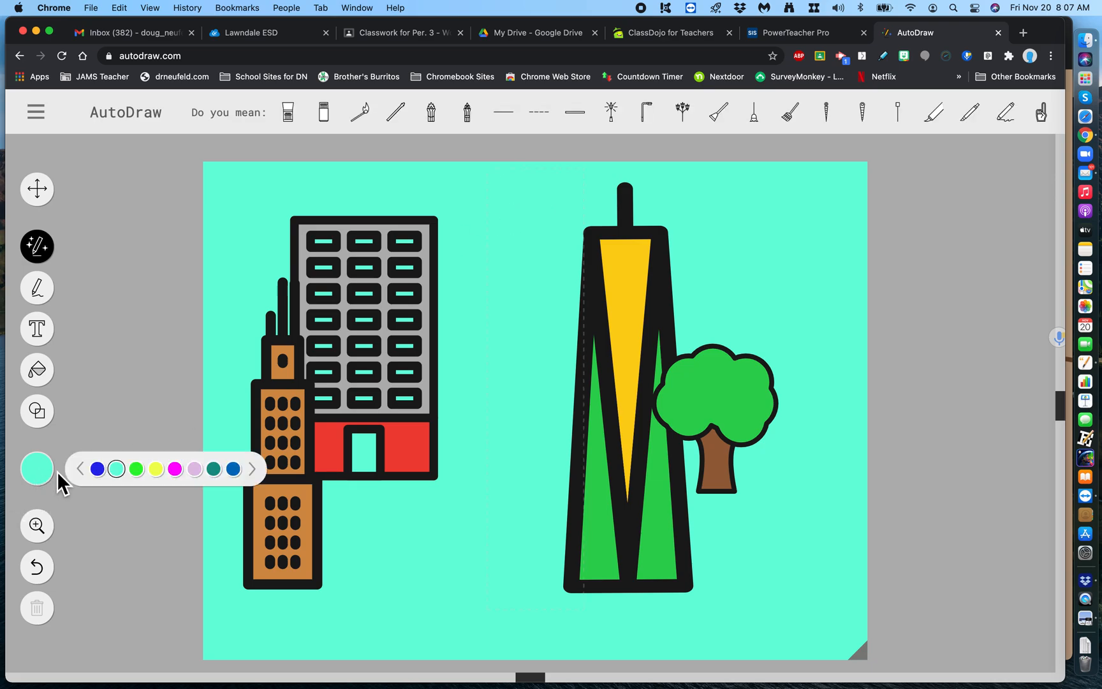
{"action": "left_click", "coordinate": [255, 475]}
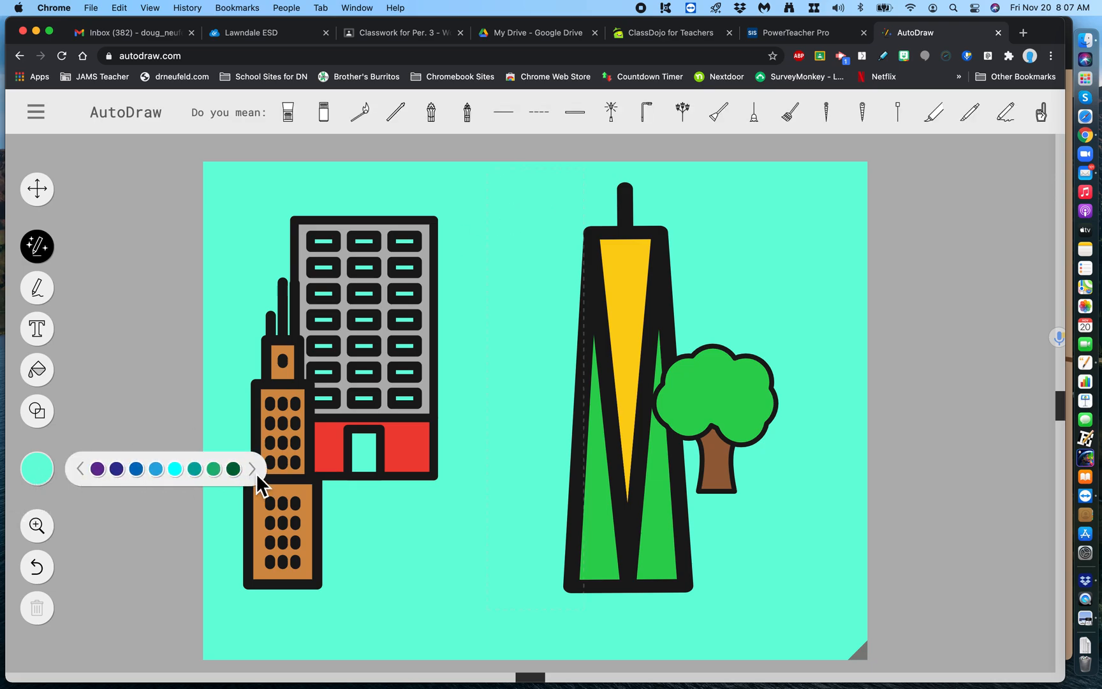
{"action": "left_click", "coordinate": [253, 474]}
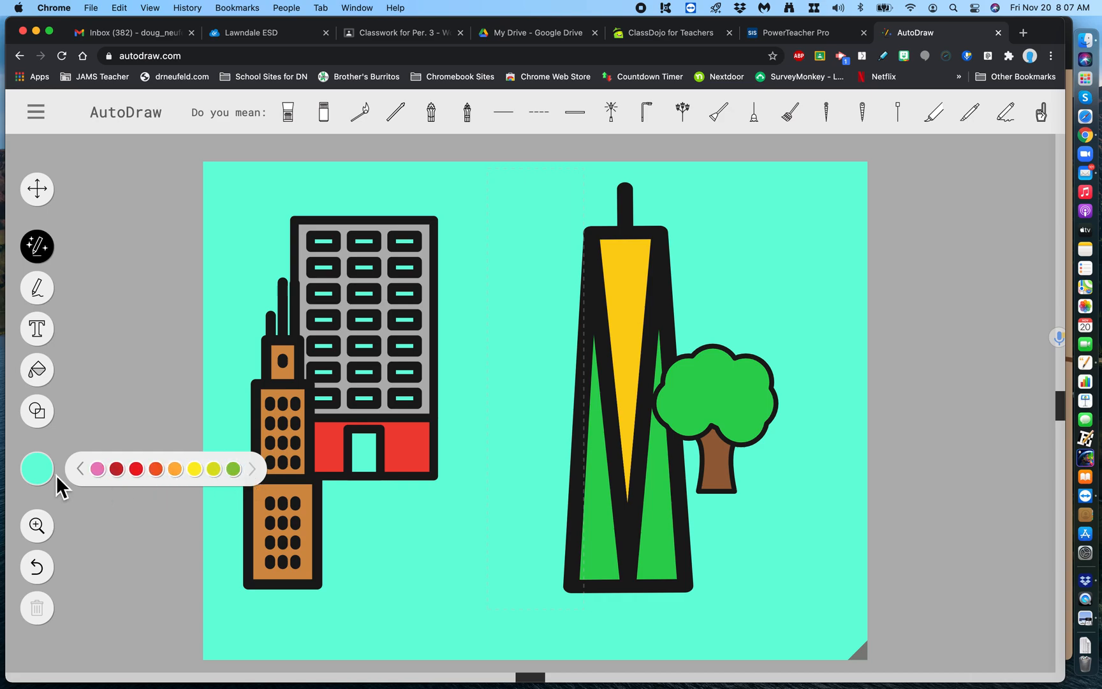
{"action": "left_click", "coordinate": [252, 469]}
{"action": "left_click", "coordinate": [79, 475]}
{"action": "left_click", "coordinate": [79, 474]}
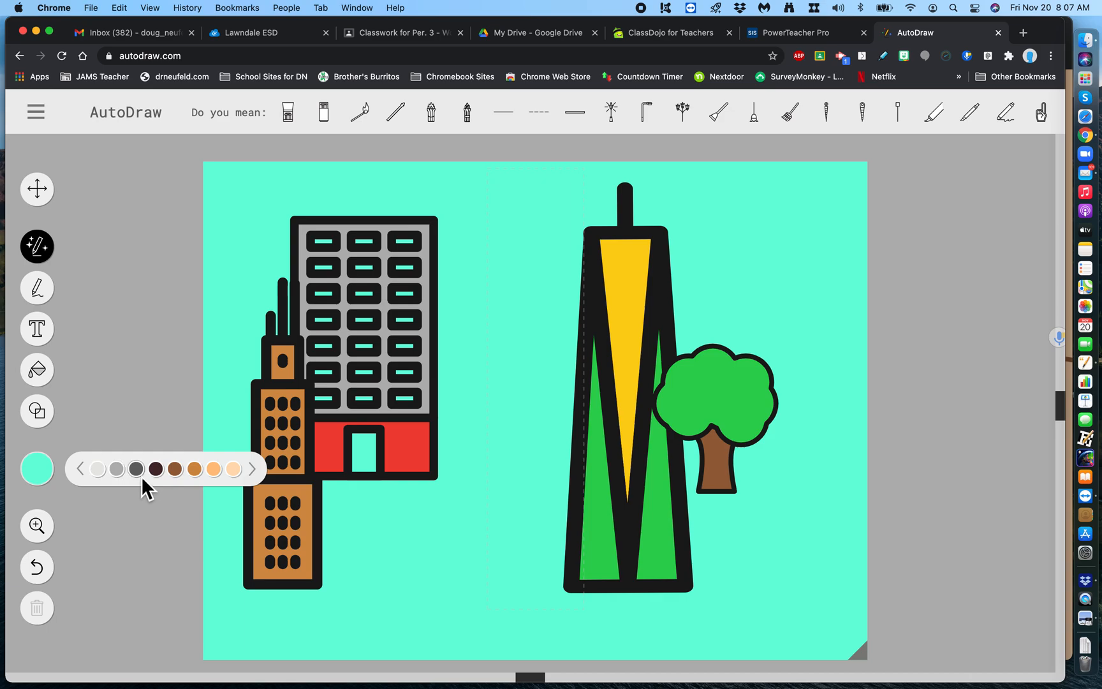
{"action": "left_click", "coordinate": [162, 472]}
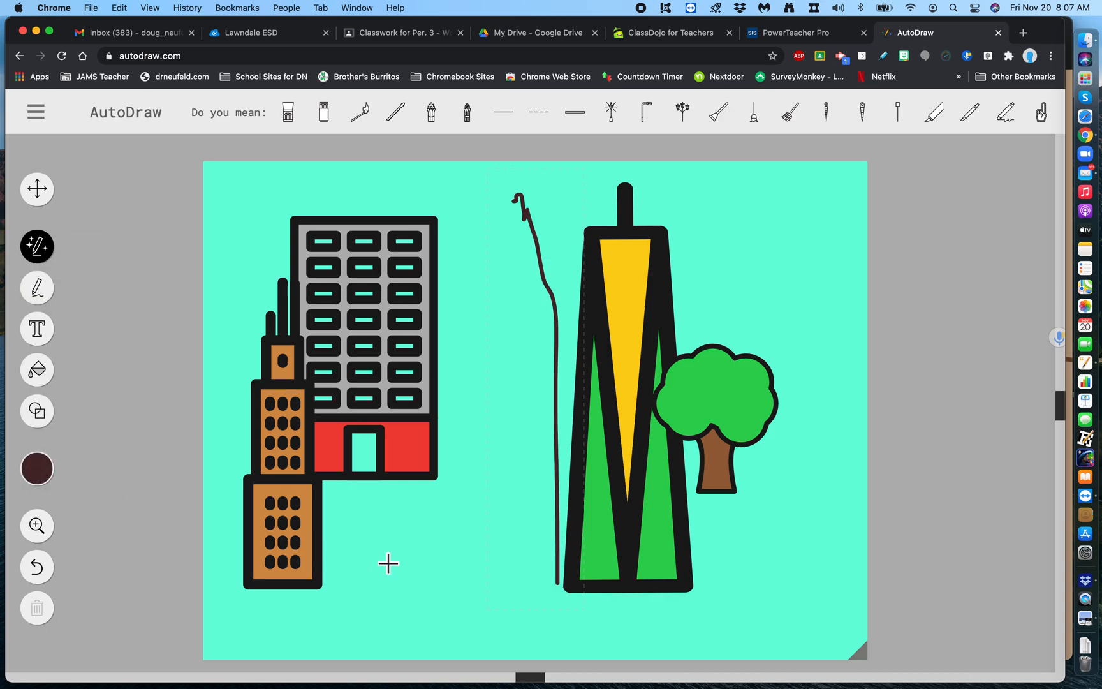
{"action": "mouse_move", "coordinate": [440, 580]}
{"action": "left_mouse_down"}
{"action": "mouse_move", "coordinate": [472, 204]}
{"action": "mouse_move", "coordinate": [486, 200]}
{"action": "left_mouse_up"}
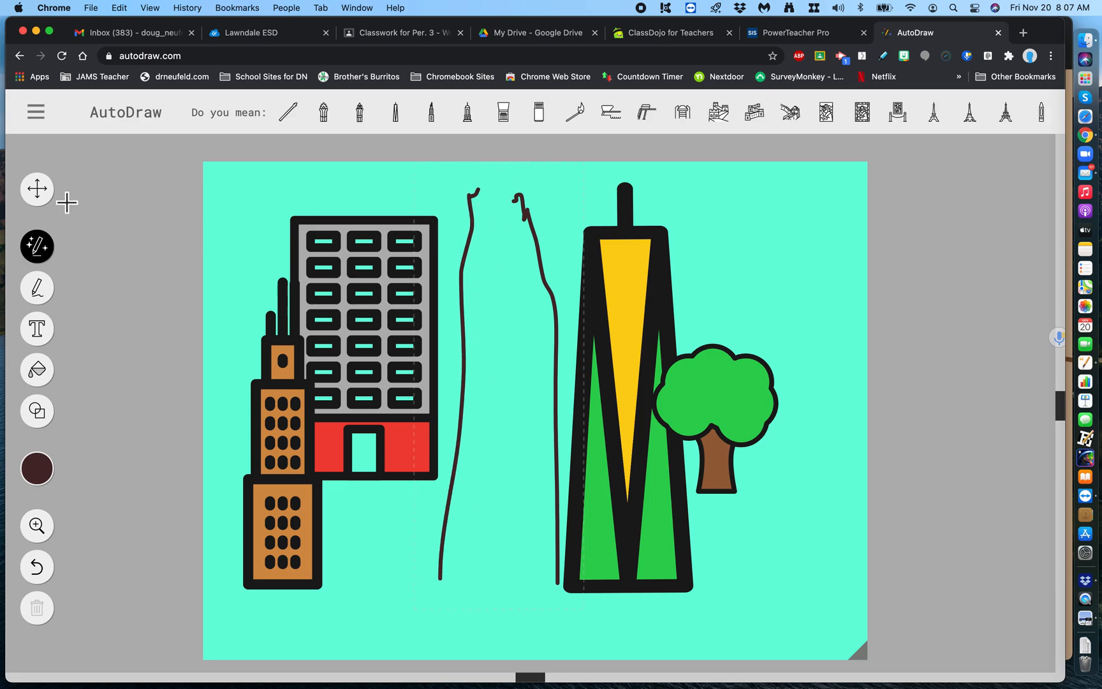
- Replace the sketched lines with the detailed Eiffel Tower drawing from the suggestions
{"action": "left_click", "coordinate": [292, 114]}
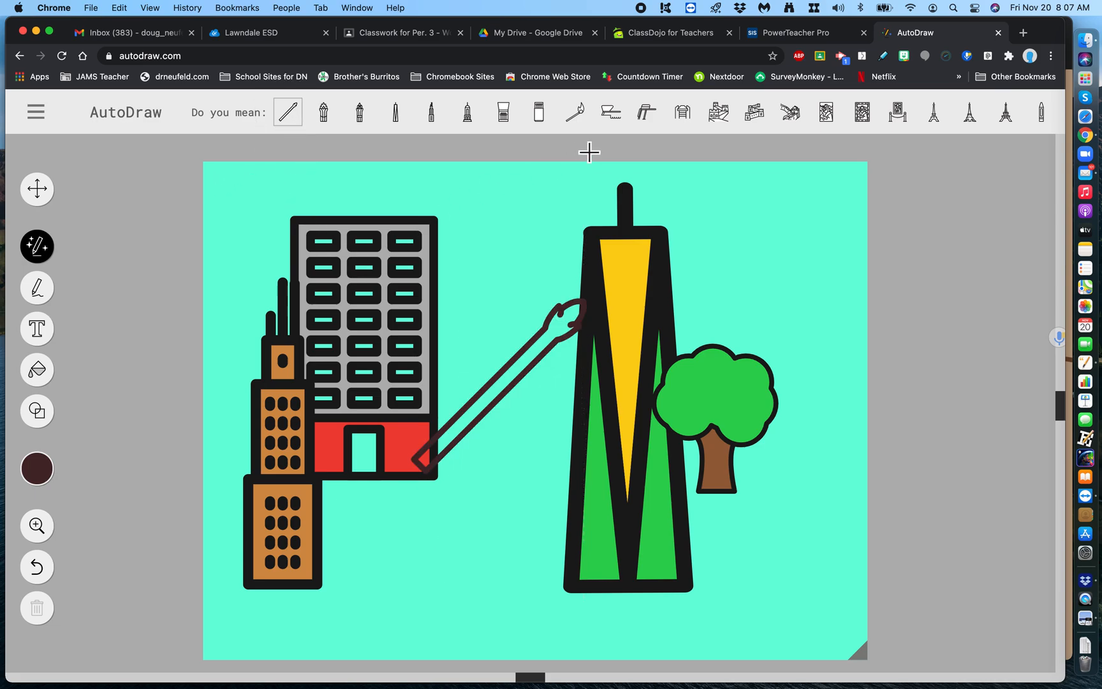
{"action": "scroll", "coordinate": [614, 122], "scroll_direction": "right", "scroll_amount": 5}
{"action": "scroll", "coordinate": [614, 123], "scroll_direction": "right", "scroll_amount": 8}
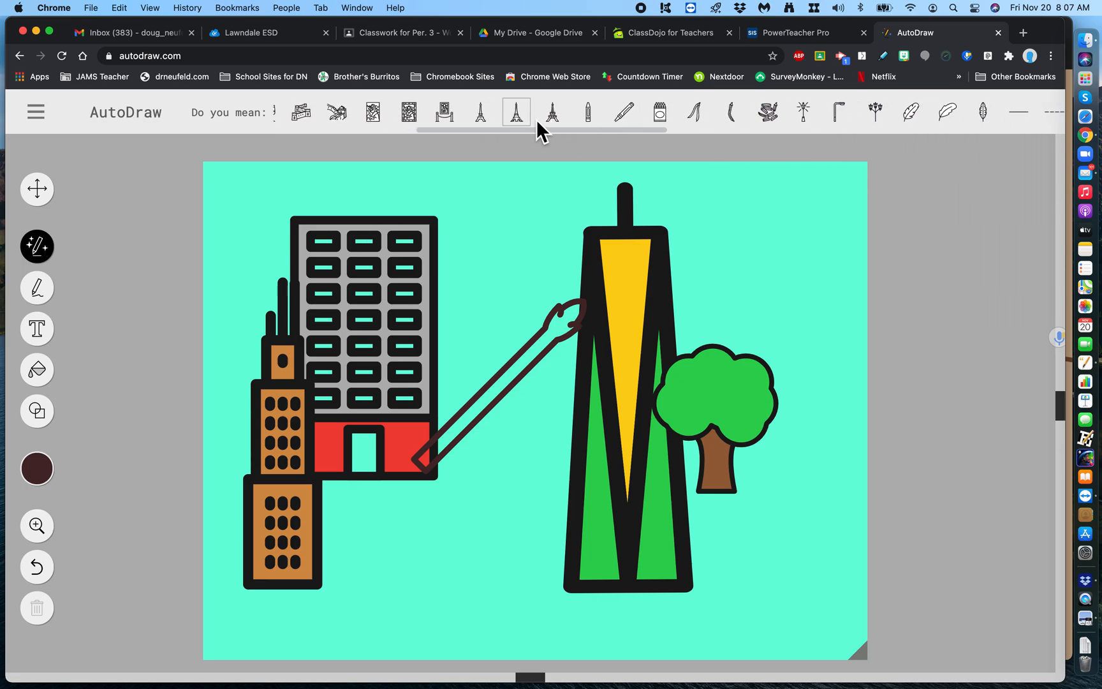
{"action": "left_click", "coordinate": [554, 116]}
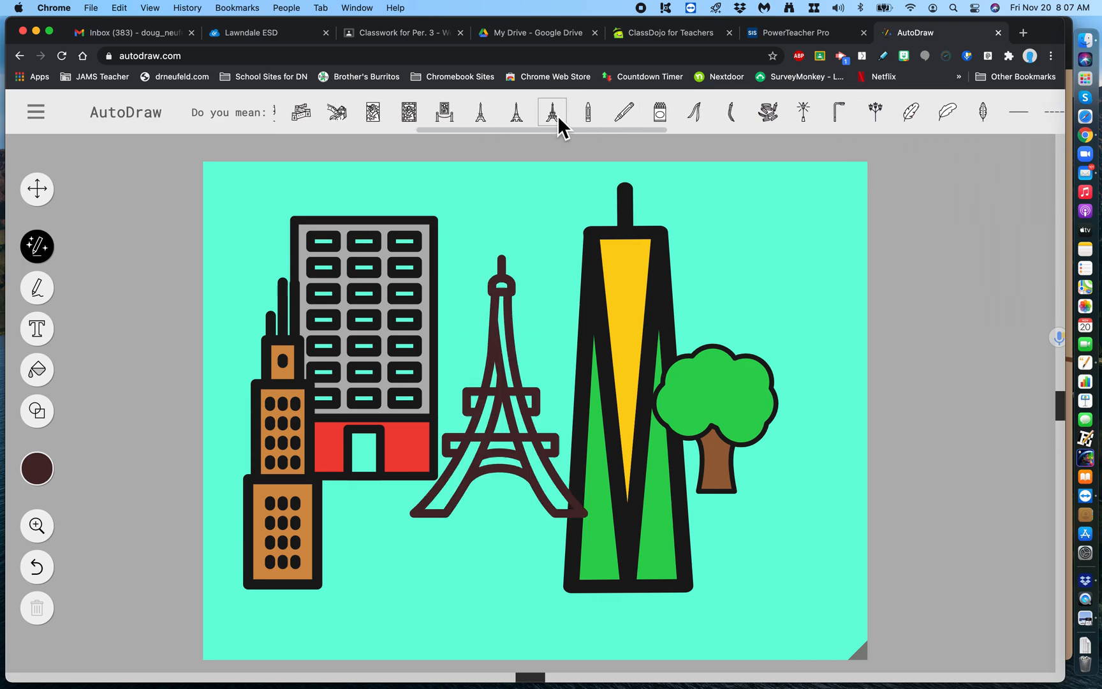
- Move the Eiffel Tower up between the office block and the tall tower, and shrink it to a small distant landmark
{"action": "left_click", "coordinate": [37, 188]}
{"action": "left_click_drag", "start_coordinate": [498, 345], "coordinate": [498, 251]}
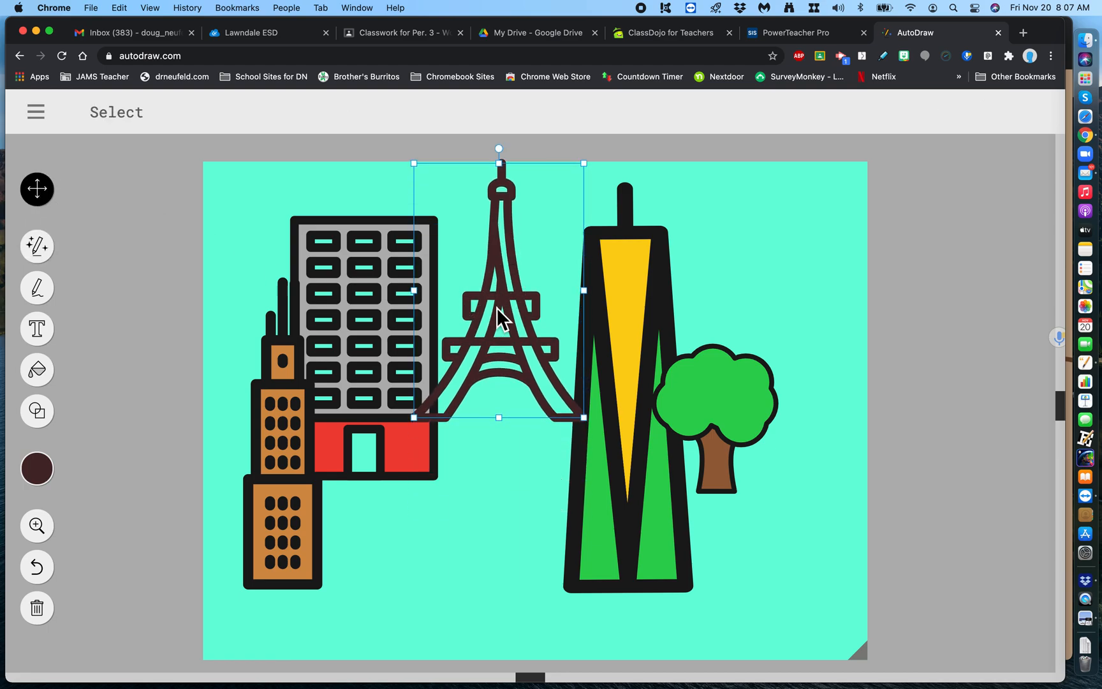
{"action": "left_click_drag", "start_coordinate": [570, 405], "coordinate": [498, 275]}
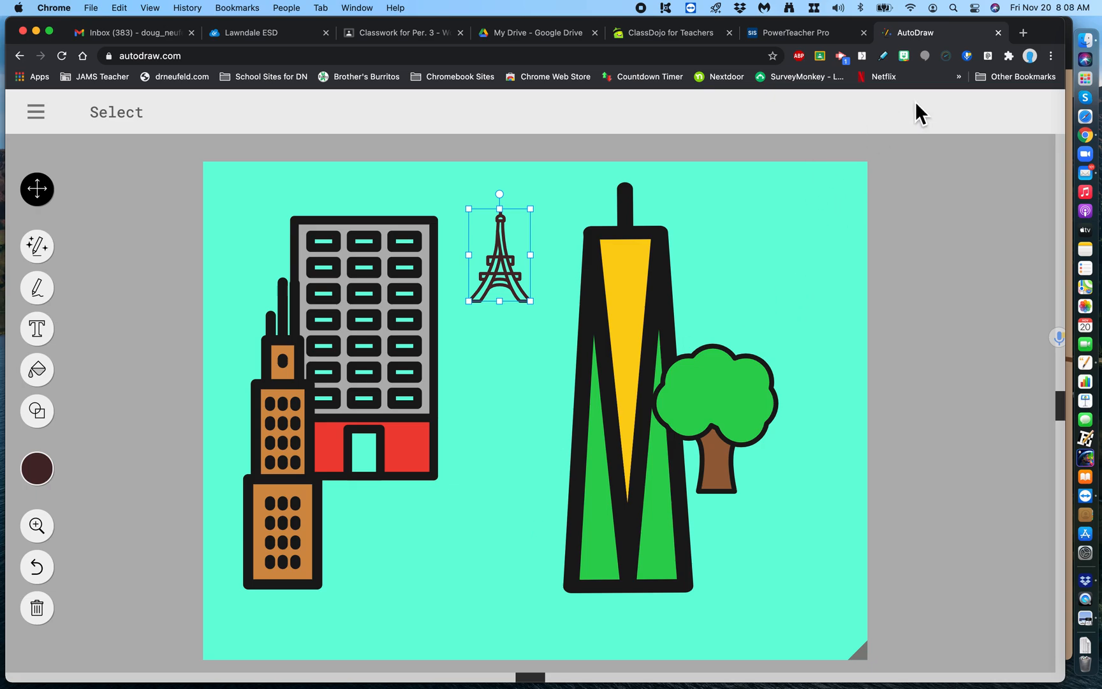
- Move the browser window aside and view the finished examples autodraw 11_16_2020.png and autodraw 11_19_2020.png in Preview
{"action": "left_click_drag", "start_coordinate": [1053, 29], "coordinate": [1013, 128]}
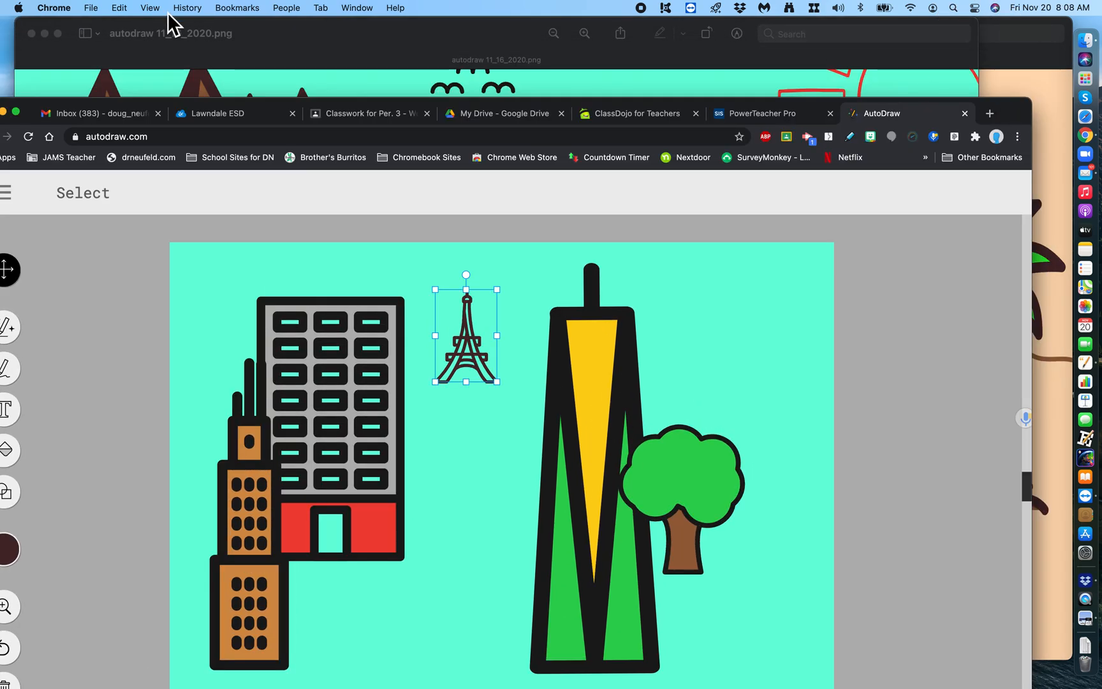
{"action": "left_click", "coordinate": [261, 37]}
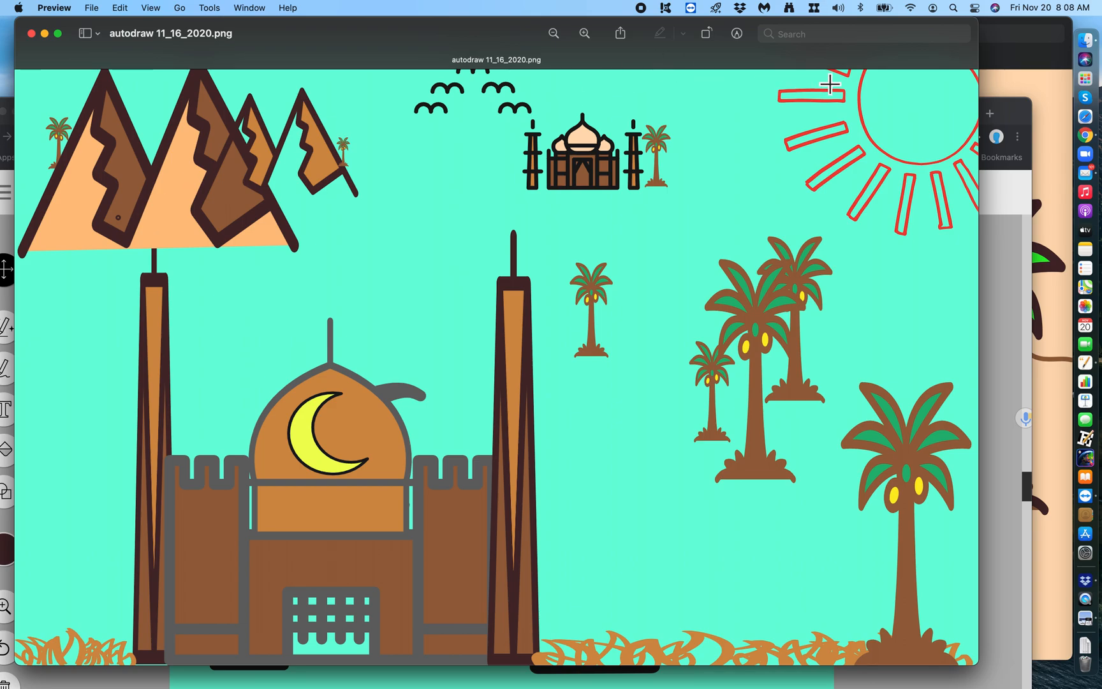
{"action": "left_click", "coordinate": [1015, 71]}
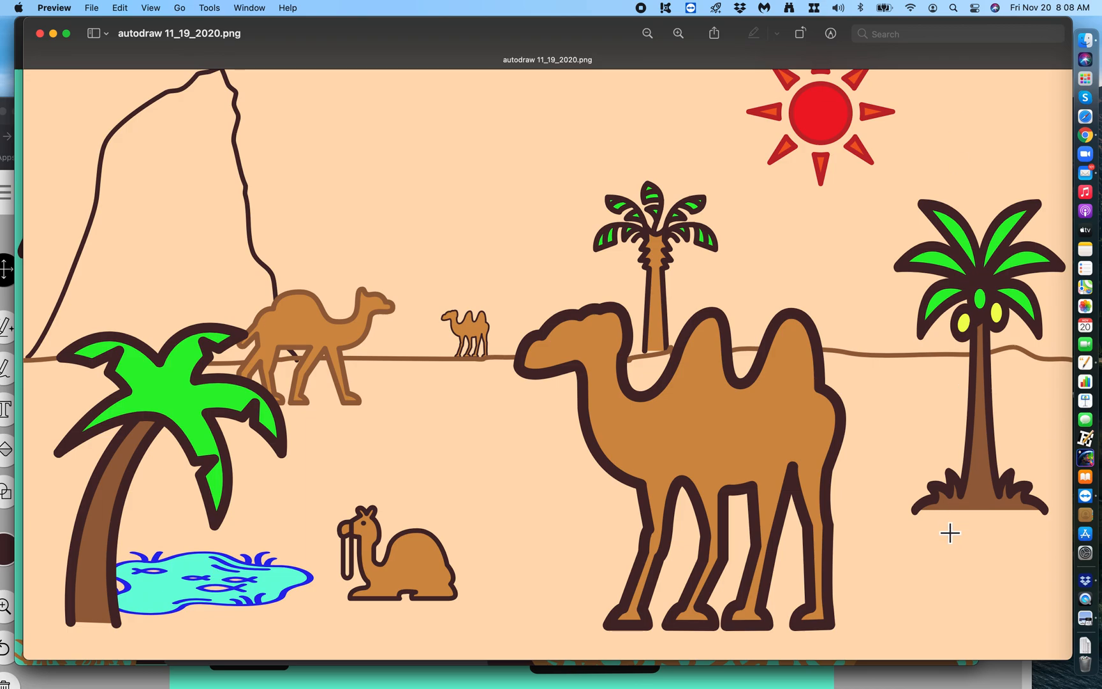